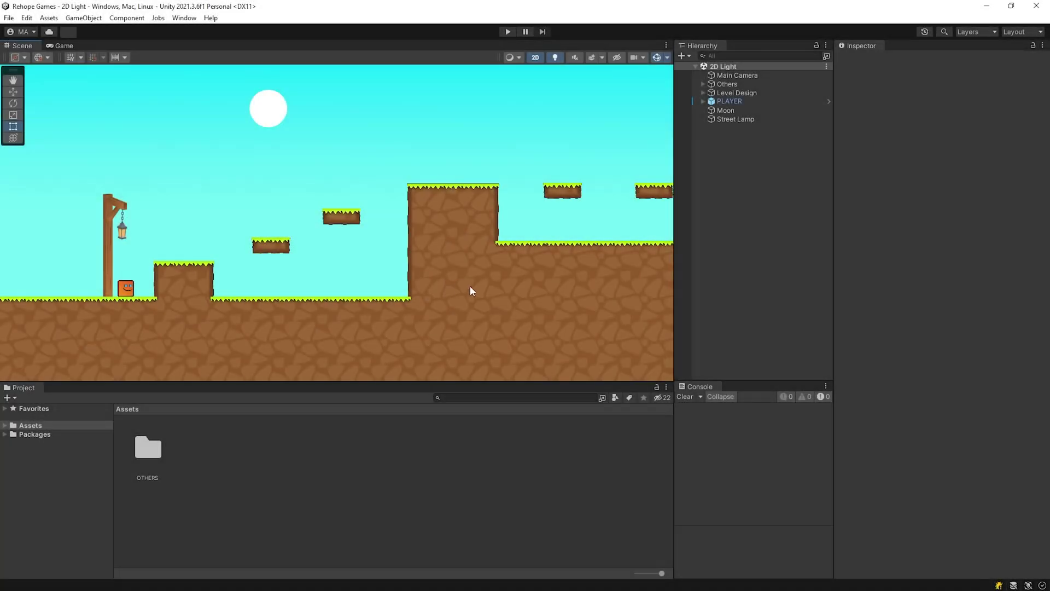
- Install the Universal RP 12.1.7 package from the Unity Registry and close the Package Manager
middle_drag(471, 286, 508, 312)
scroll(445, 298, up, 4)
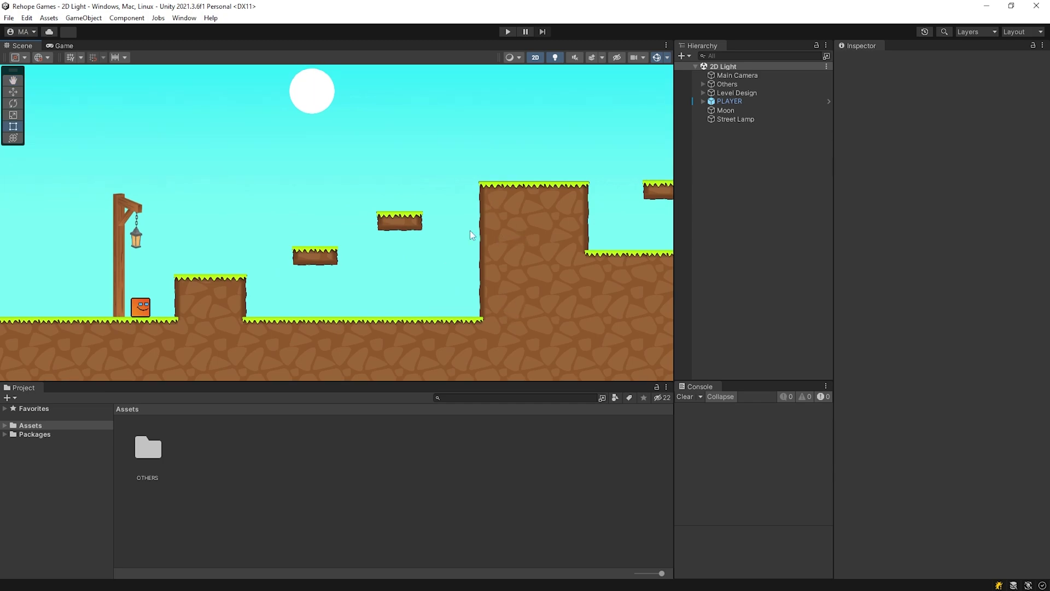
click(184, 18)
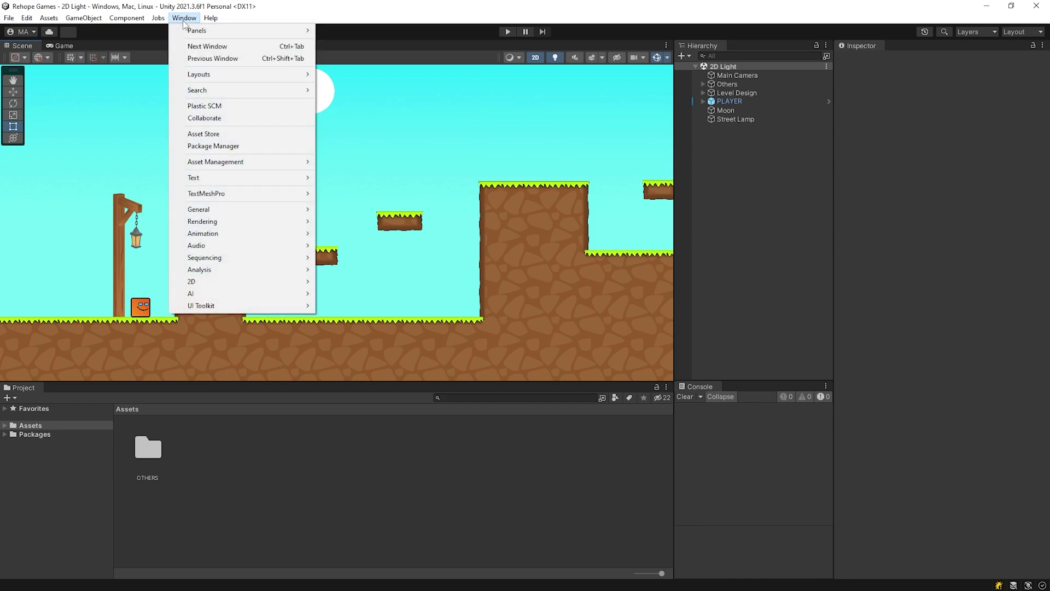
click(218, 145)
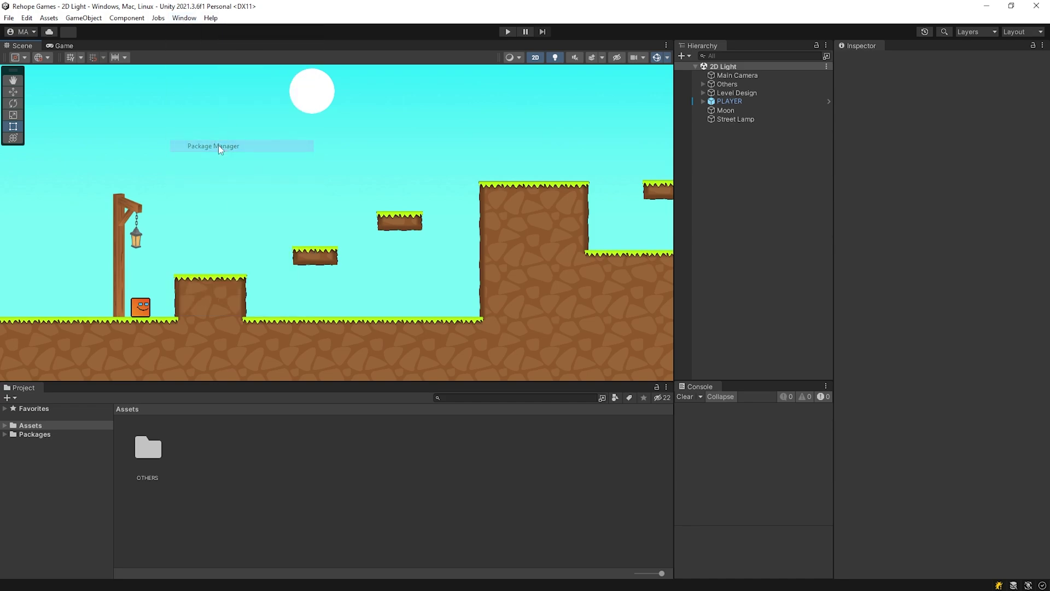
scroll(336, 228, down, 15)
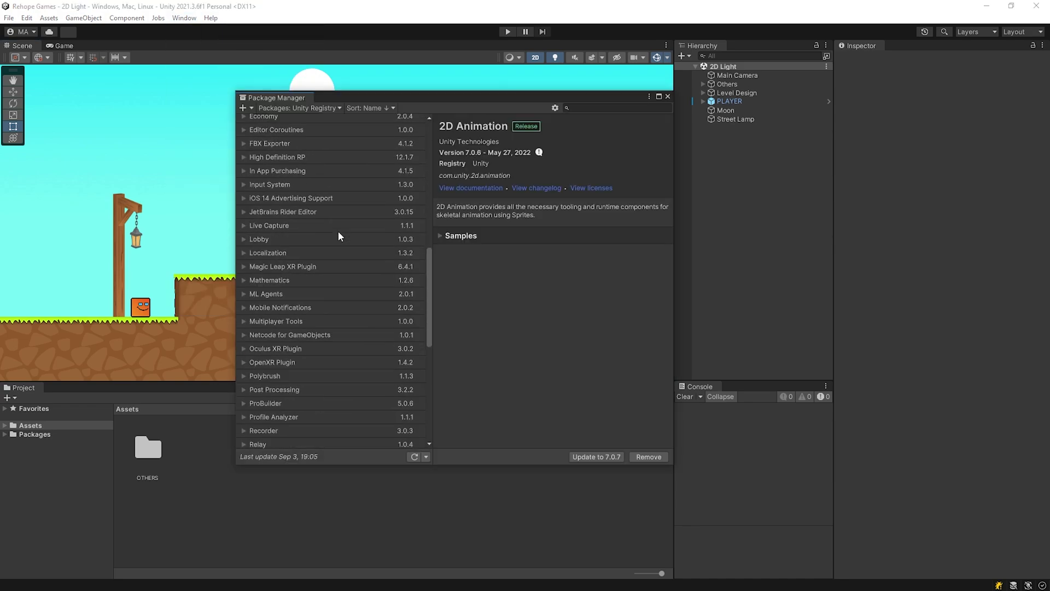
scroll(343, 234, down, 3)
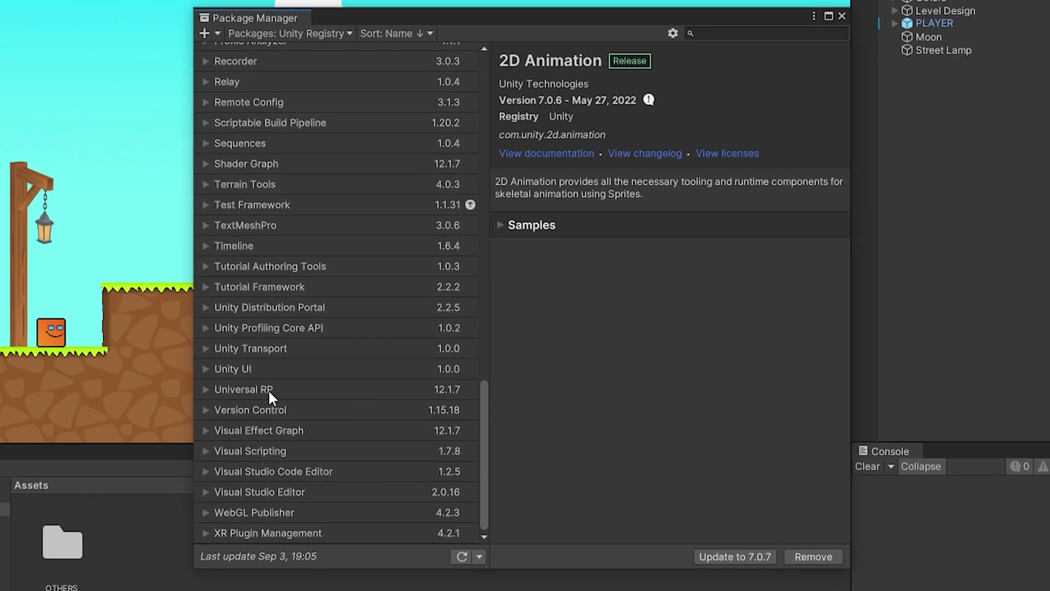
click(269, 391)
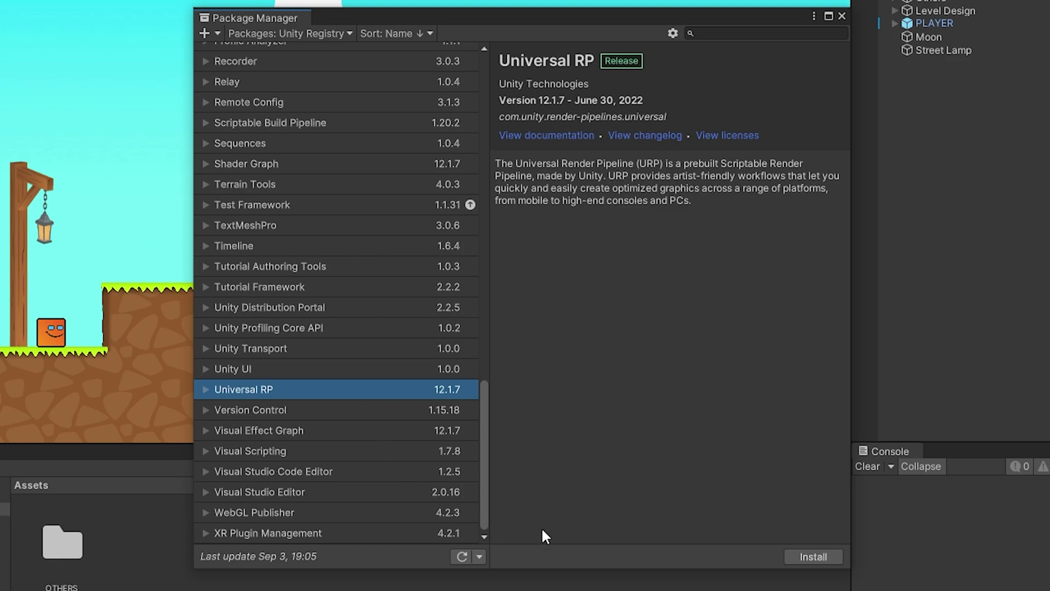
click(815, 557)
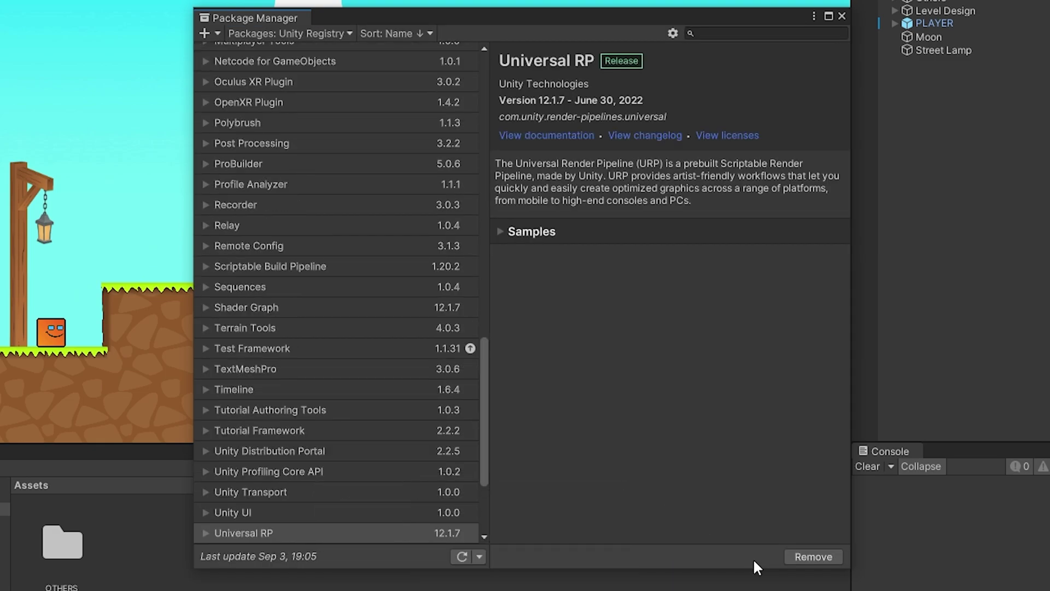
click(841, 16)
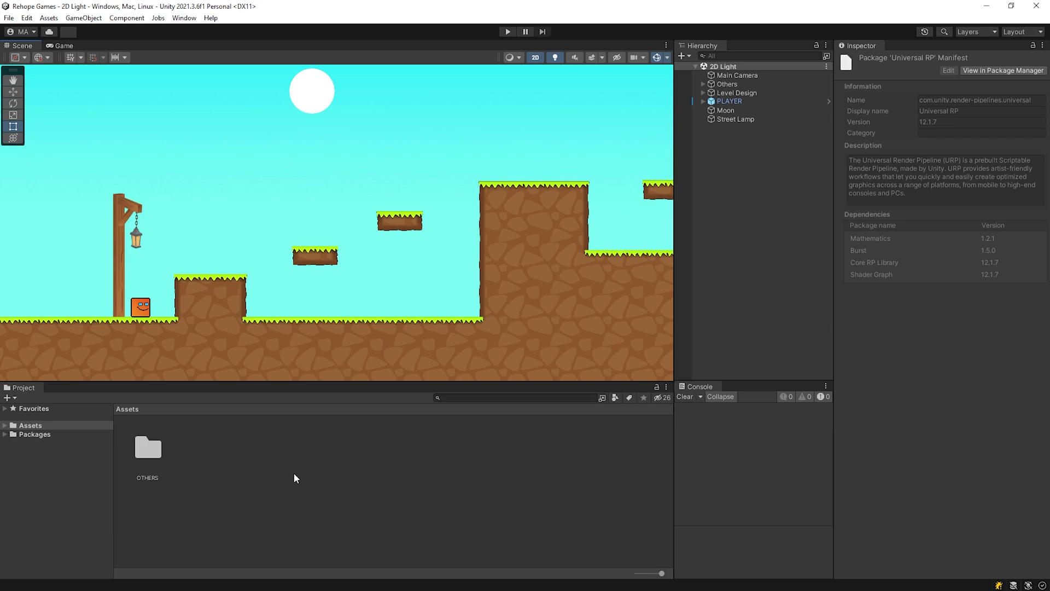
- Create a URP Asset (with 2D Renderer) named URP in Assets and inspect it together with its renderer asset
right_click(288, 588)
mouse_move(329, 198)
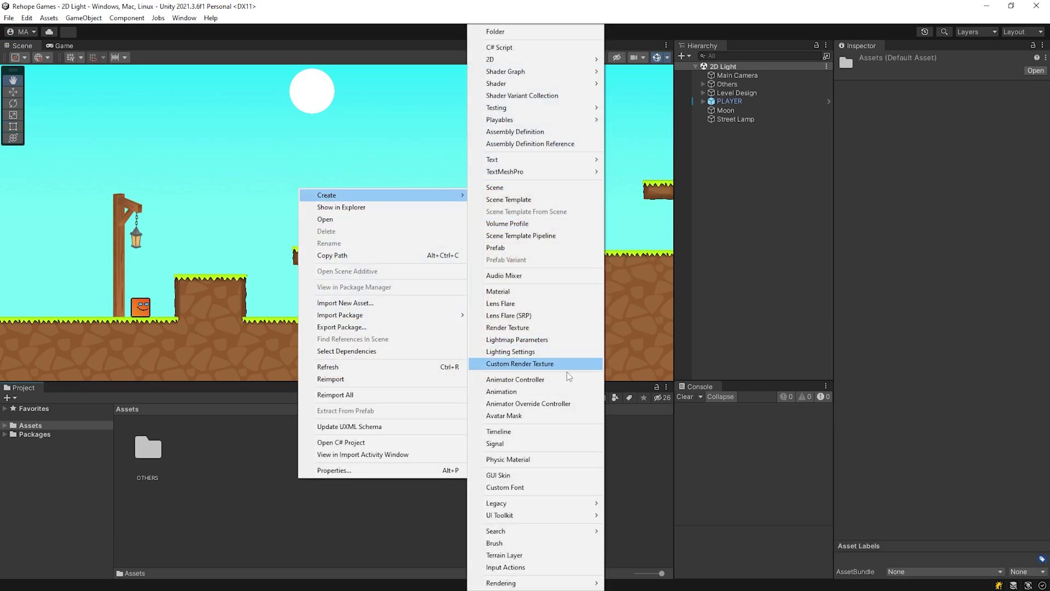
mouse_move(547, 584)
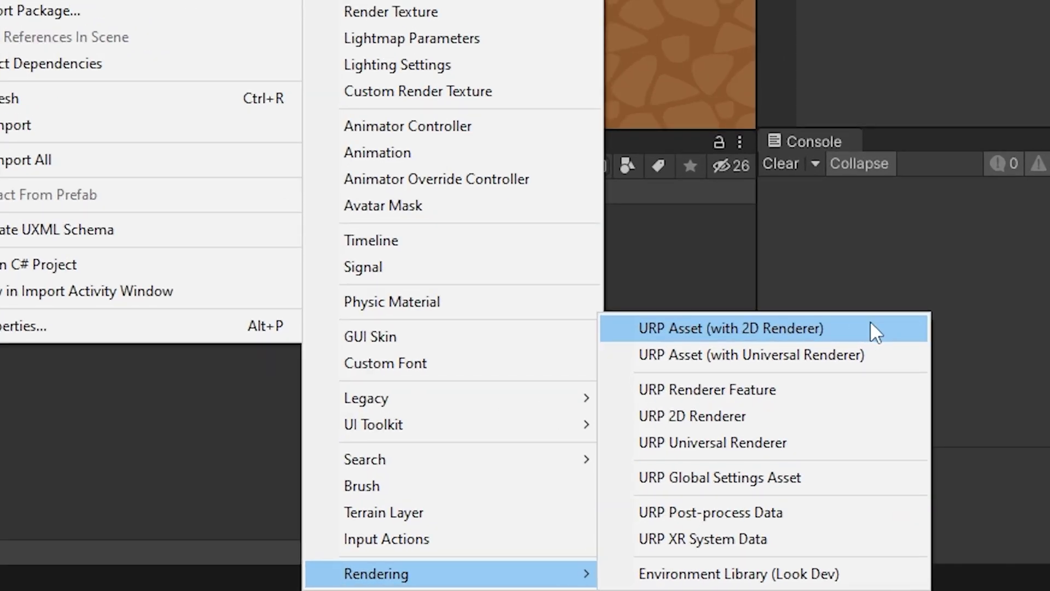
click(871, 329)
text(URP)
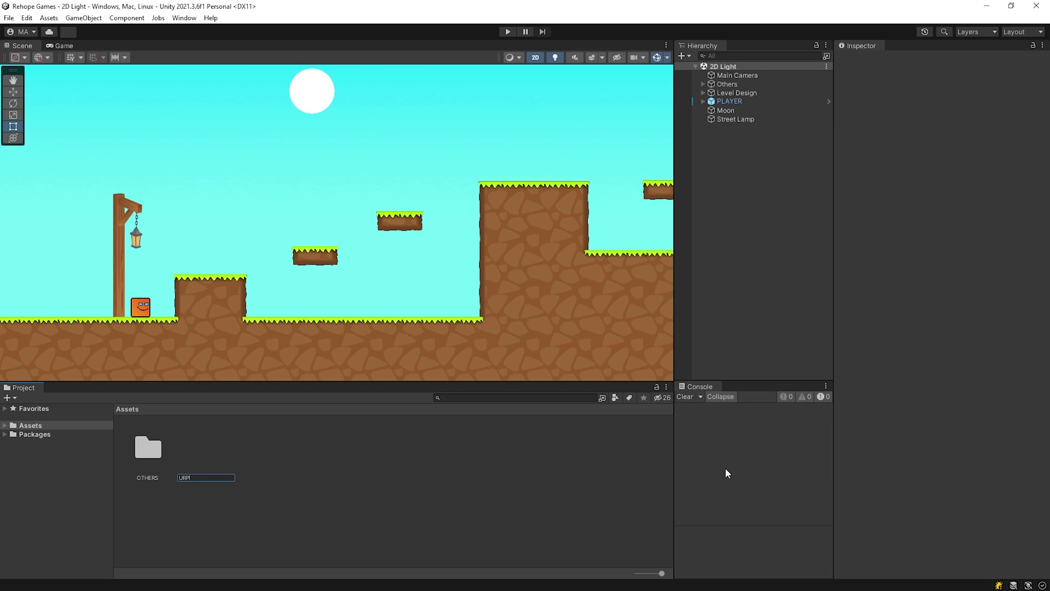
key(Return)
click(209, 455)
click(264, 461)
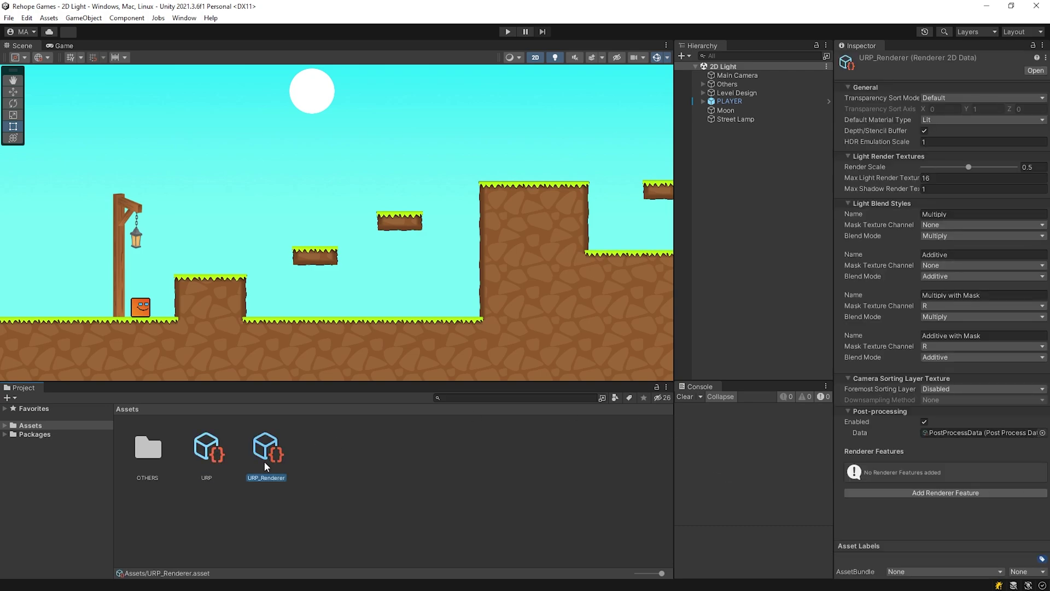
click(208, 464)
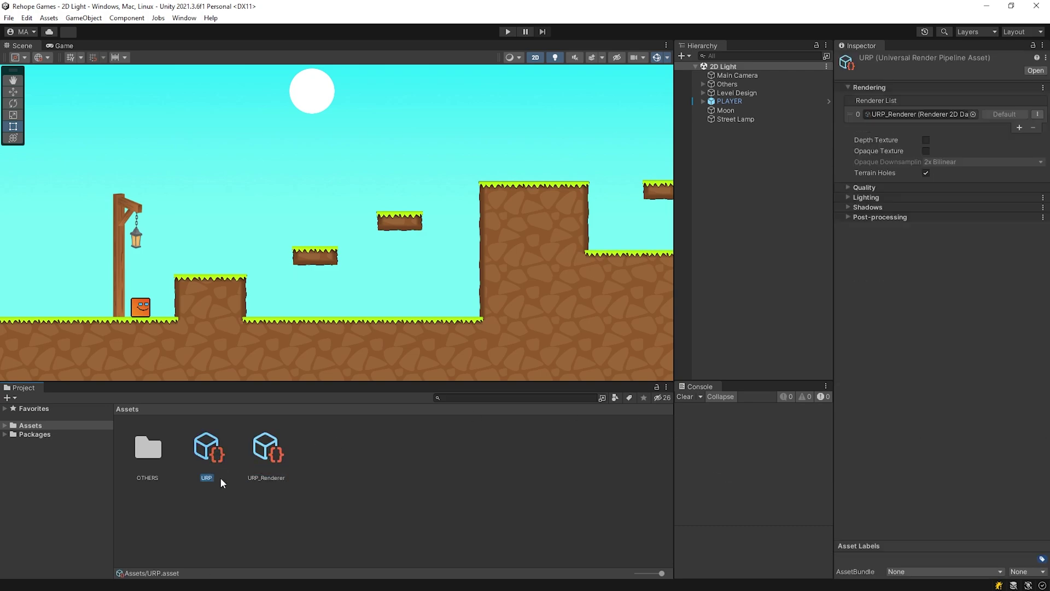
- Assign the URP asset as the Scriptable Render Pipeline in the project's Graphics settings, accepting the pipeline change
click(28, 18)
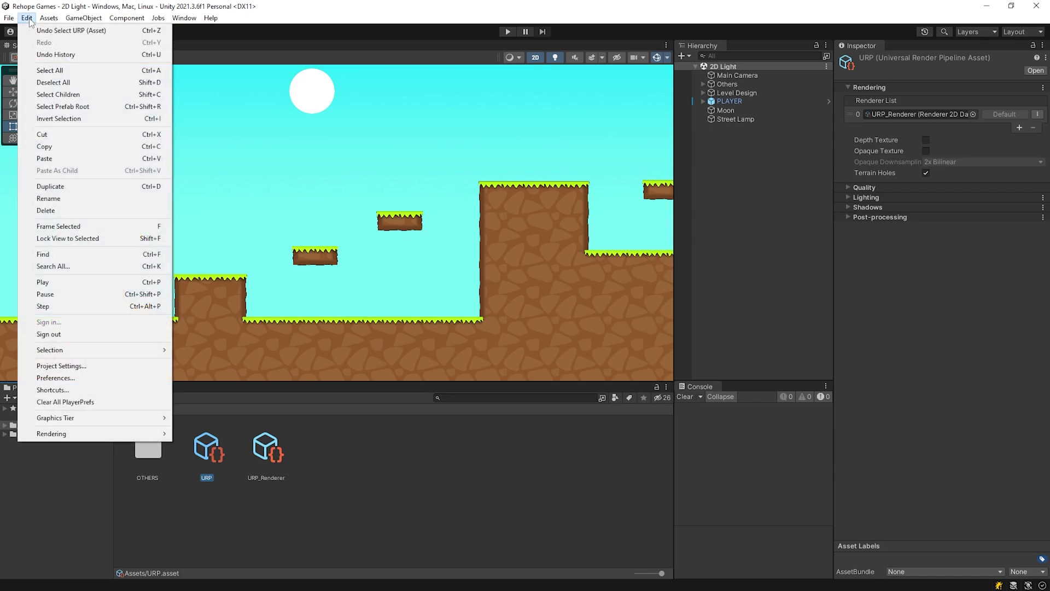
click(103, 366)
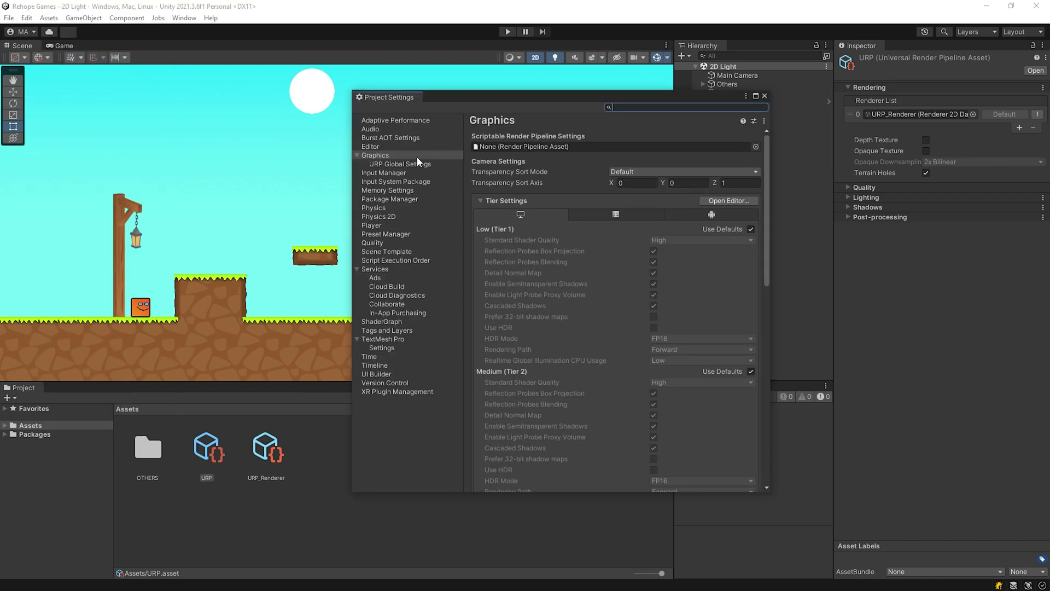
click(390, 146)
click(387, 155)
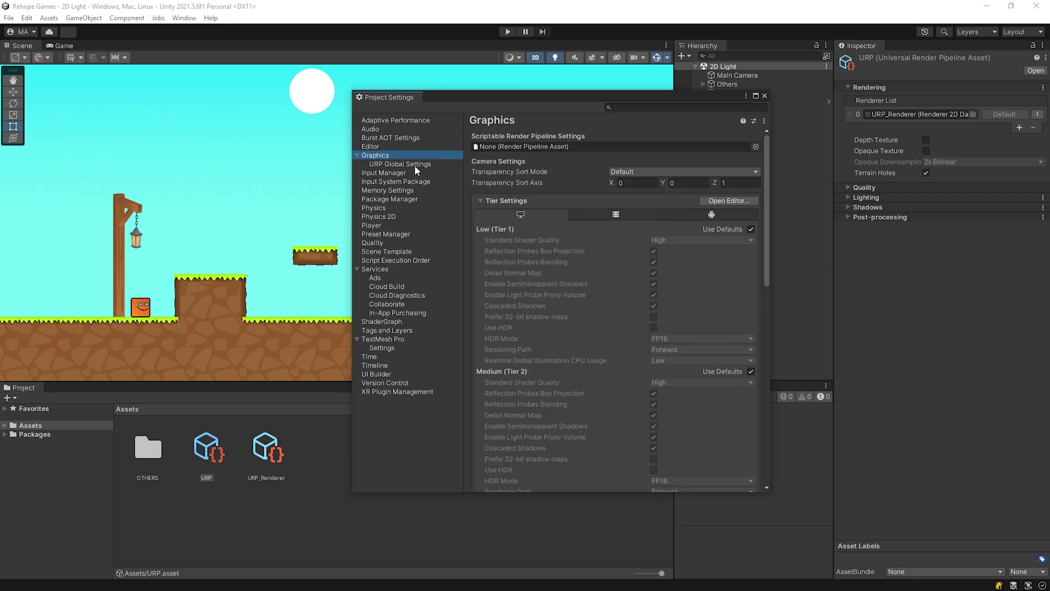
drag(210, 468, 542, 150)
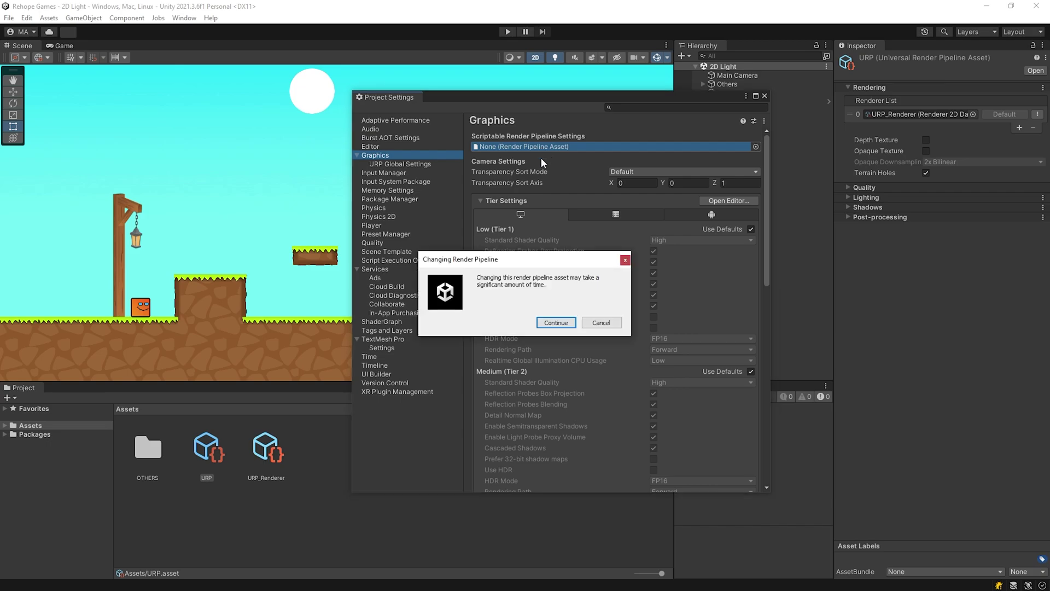
click(551, 325)
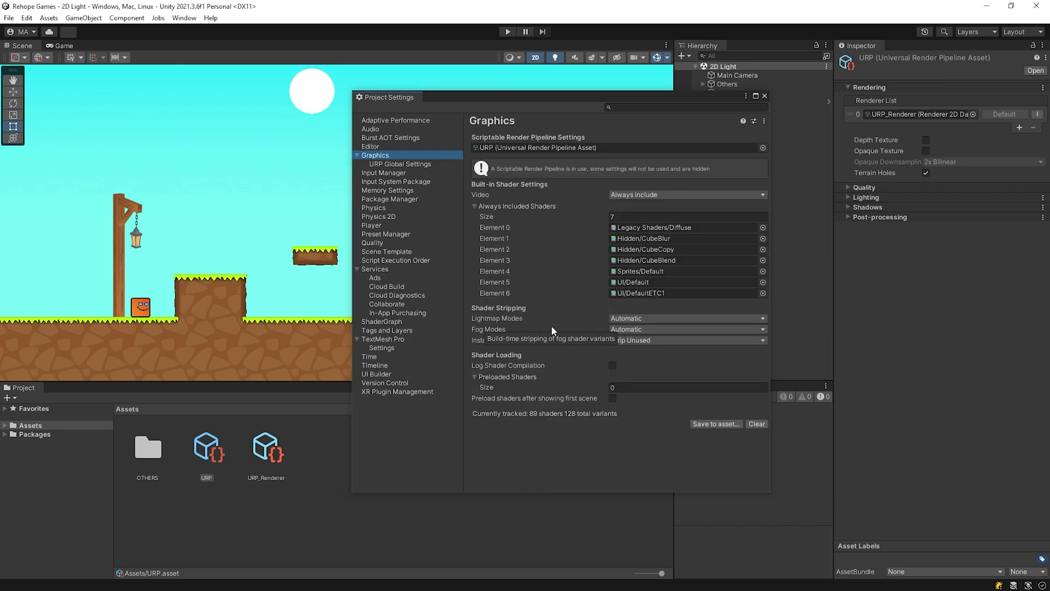
click(767, 94)
click(741, 146)
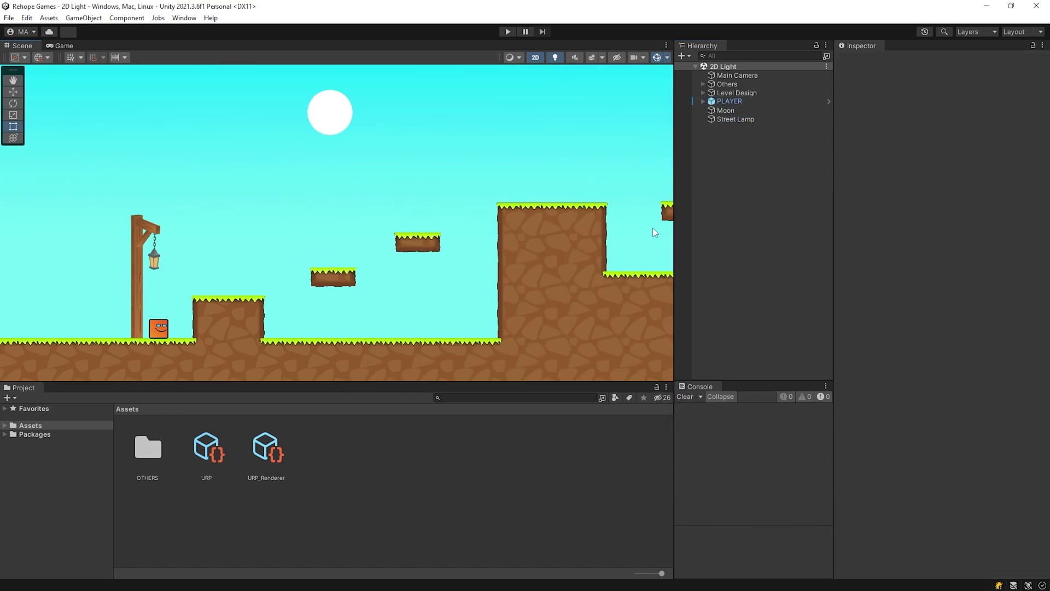
- Add a Global Light 2D to the scene and name it Global Light 2D
right_click(733, 195)
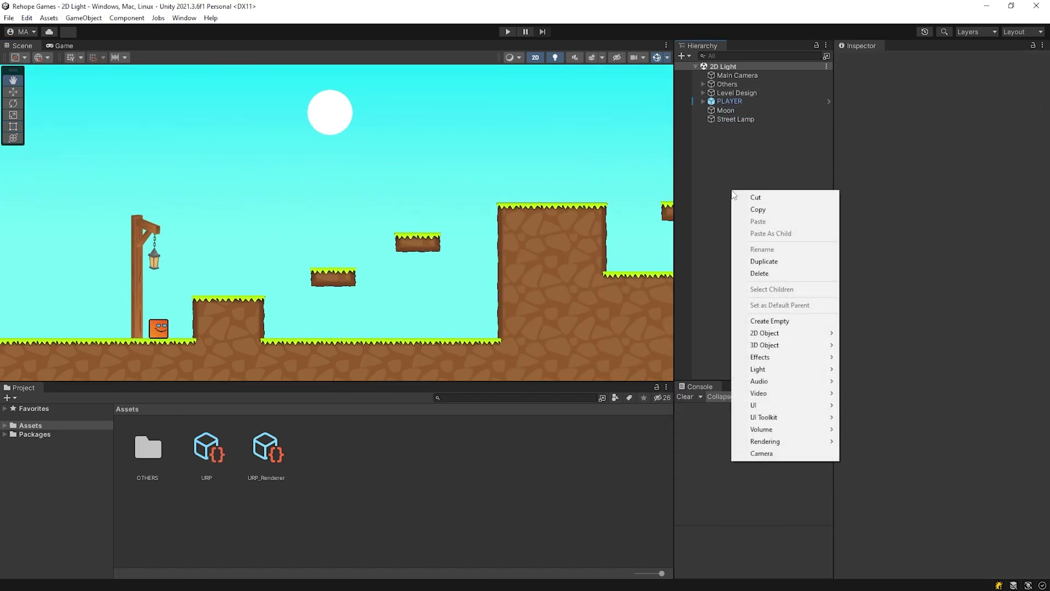
mouse_move(745, 368)
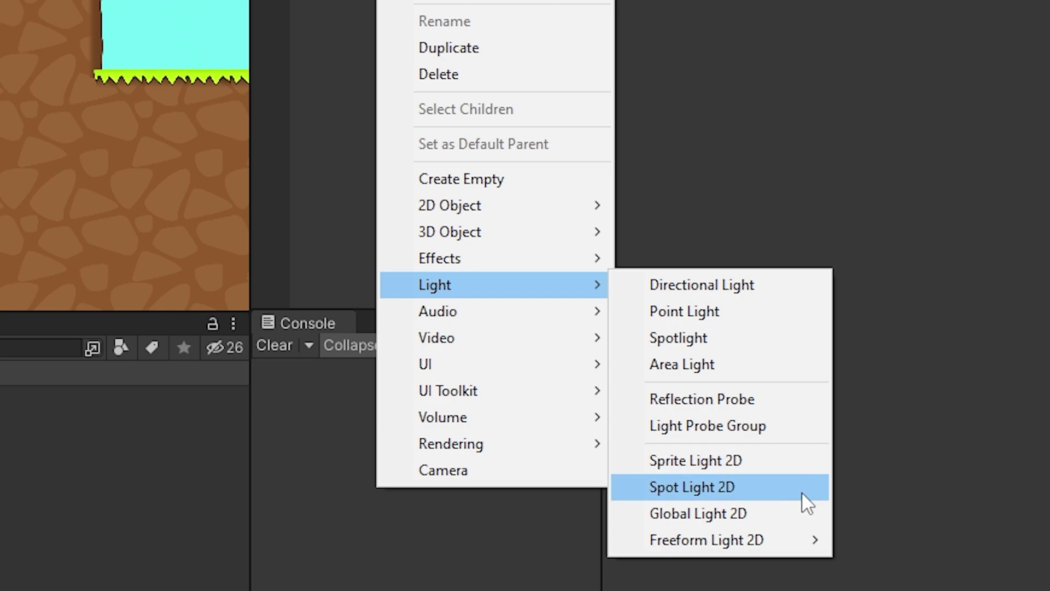
click(779, 516)
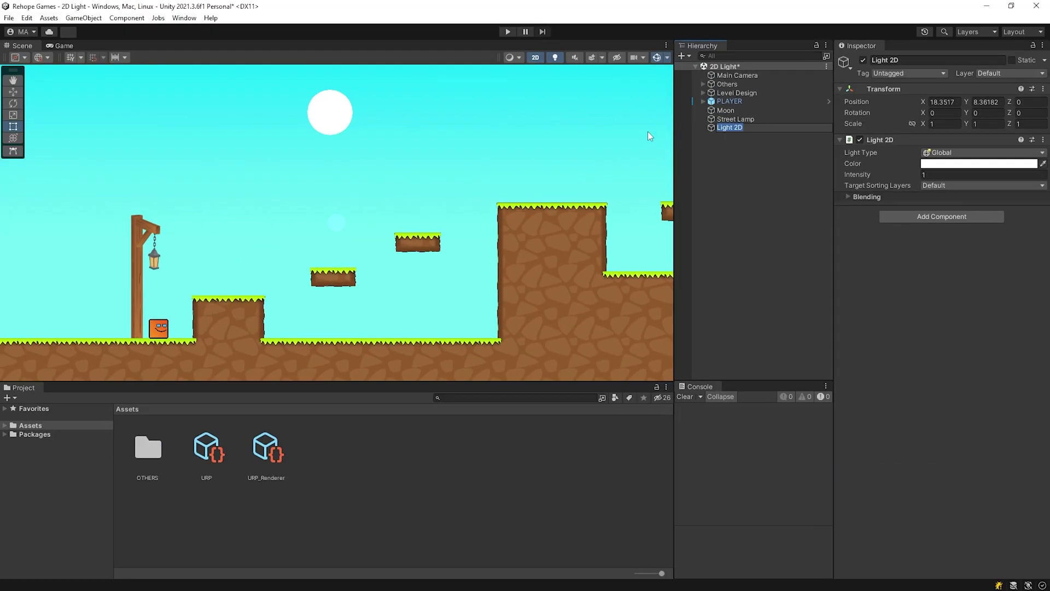
key(Home)
text(Global)
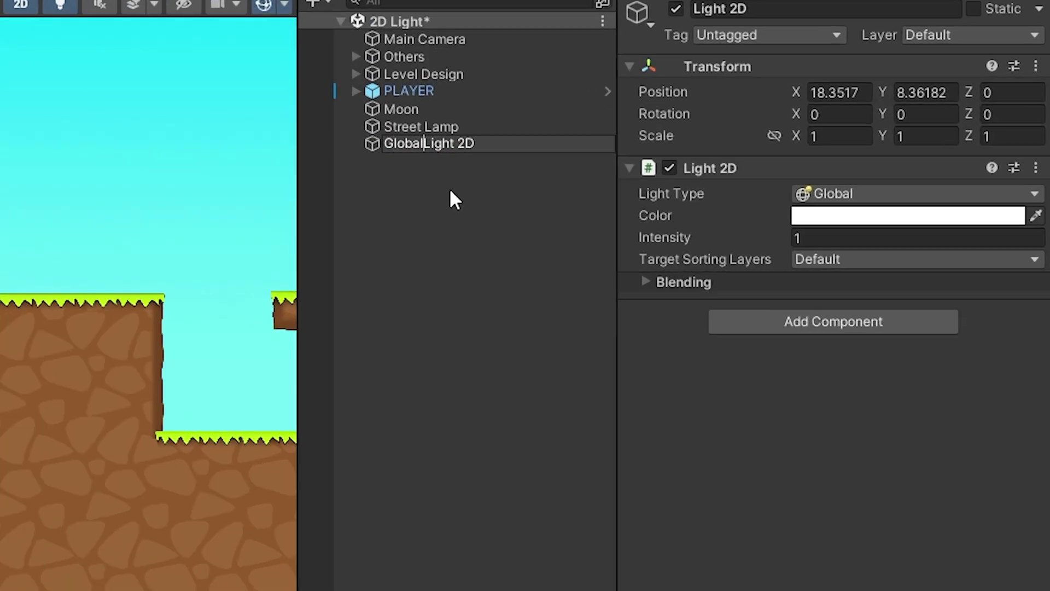
- Lower the Global Light 2D's intensity to 0.22
click(452, 144)
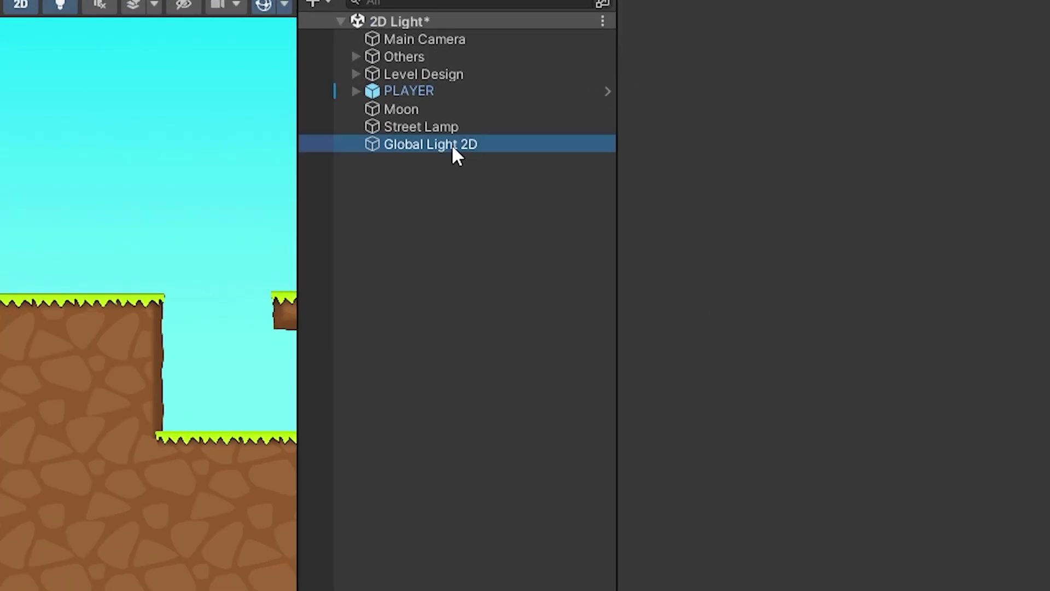
drag(759, 245, 732, 235)
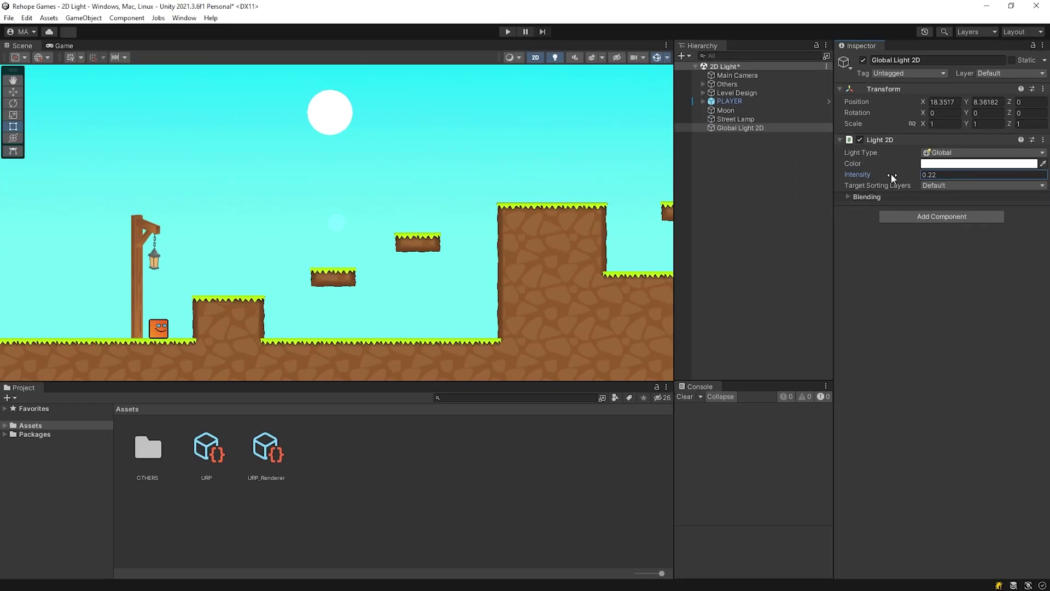
click(556, 227)
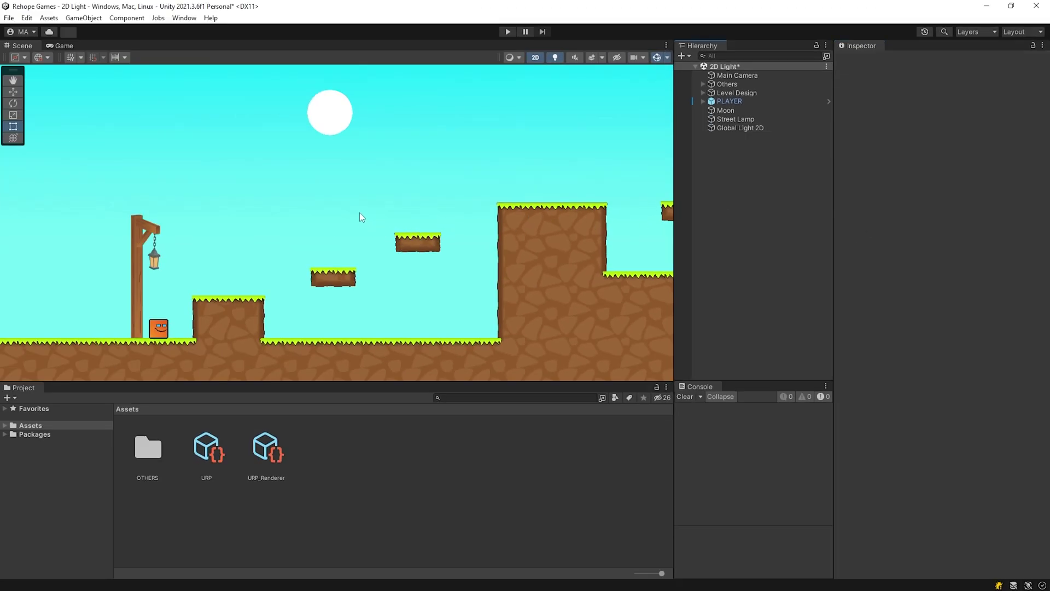
- Change the Street Lamp's sprite material to Sprite-Lit-Default, including package assets in the material selection
scroll(360, 213, down, 1)
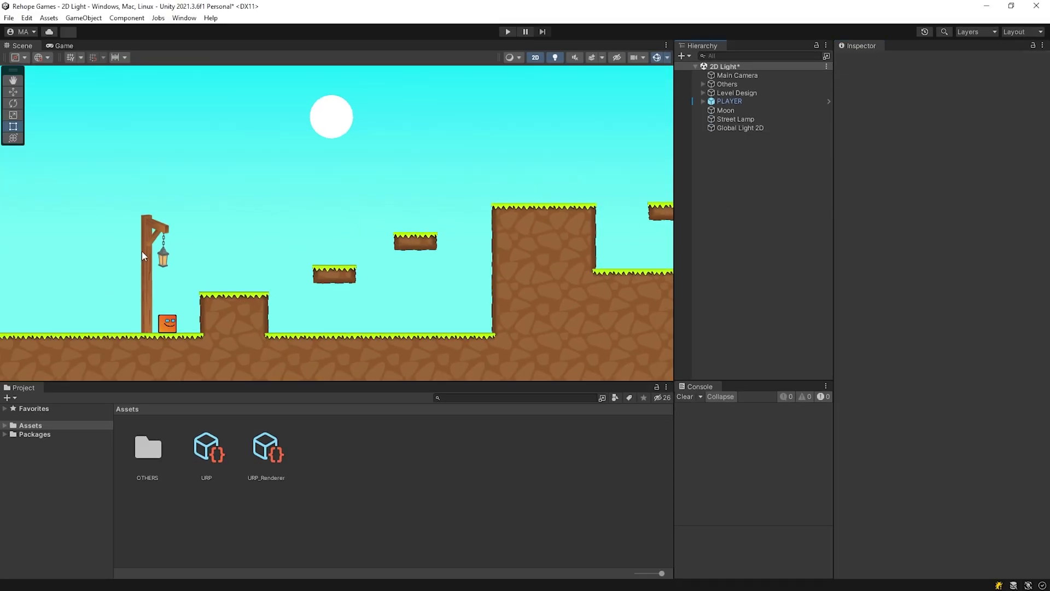
click(146, 280)
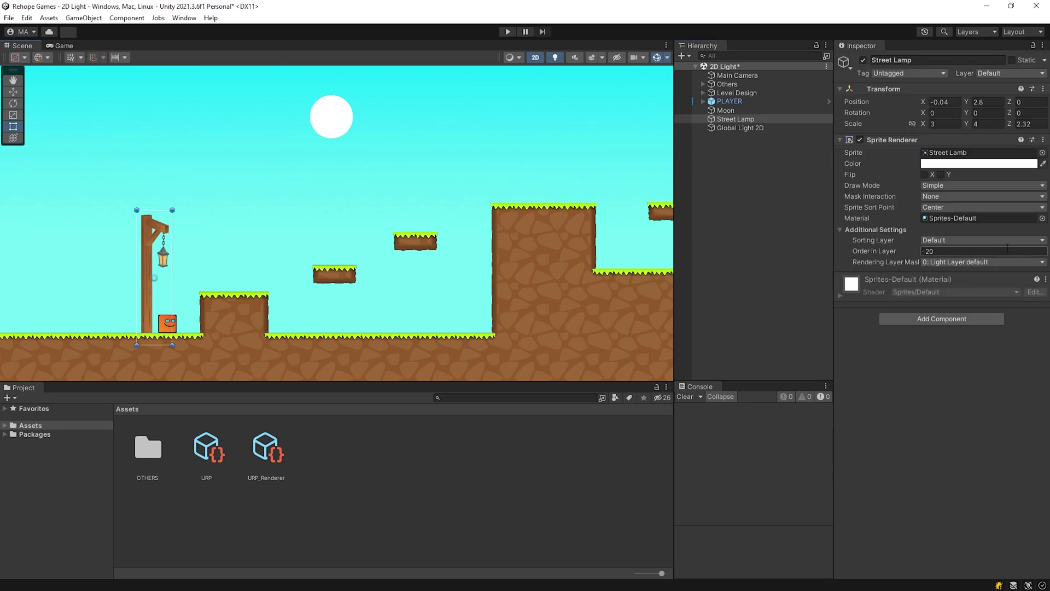
click(1043, 218)
scroll(973, 343, up, 2)
scroll(974, 342, down, 2)
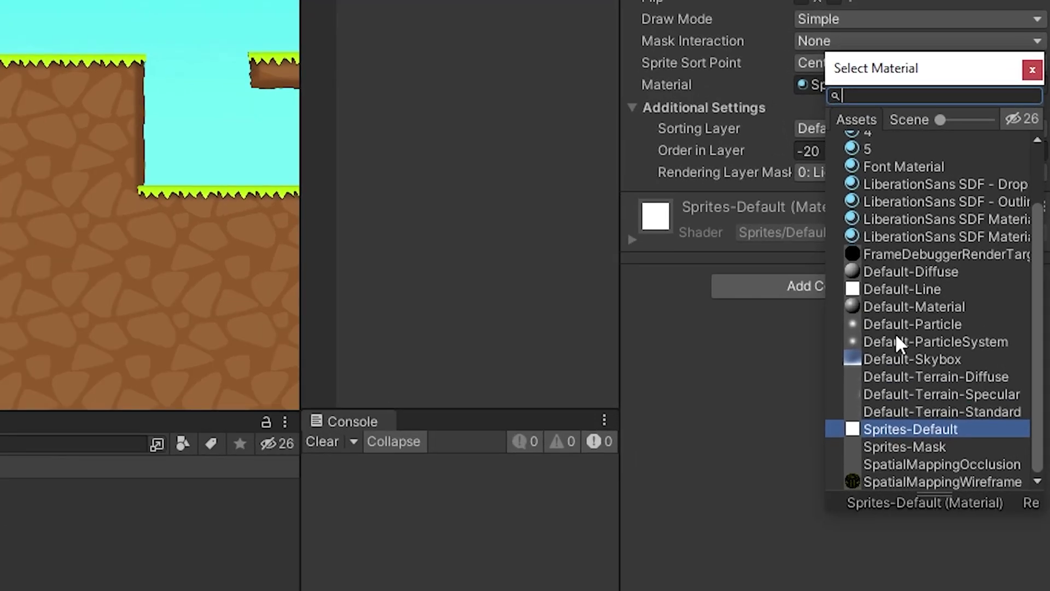
scroll(1016, 190, up, 2)
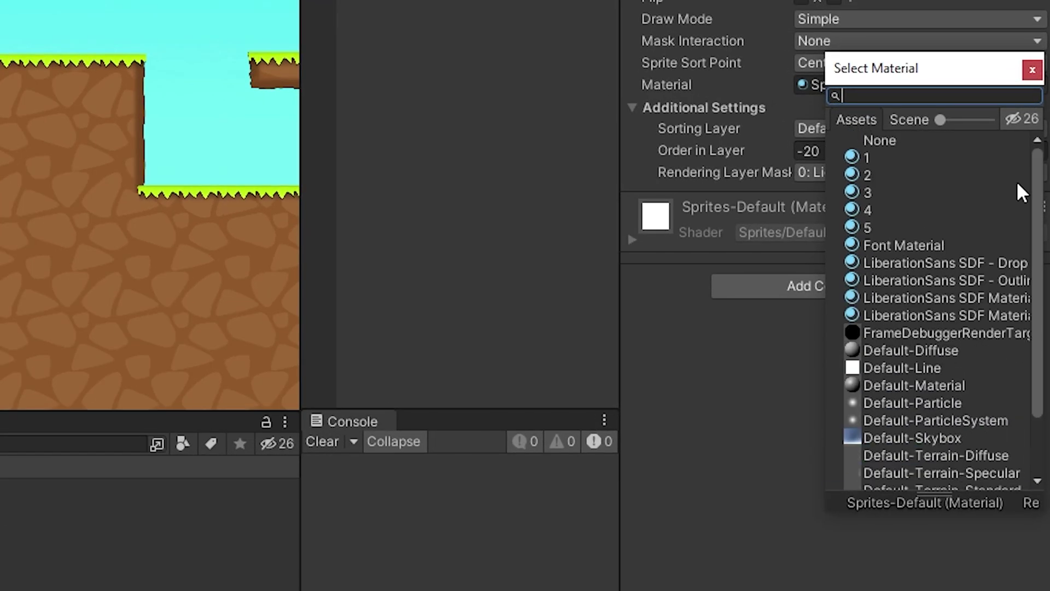
click(1018, 121)
scroll(978, 296, down, 7)
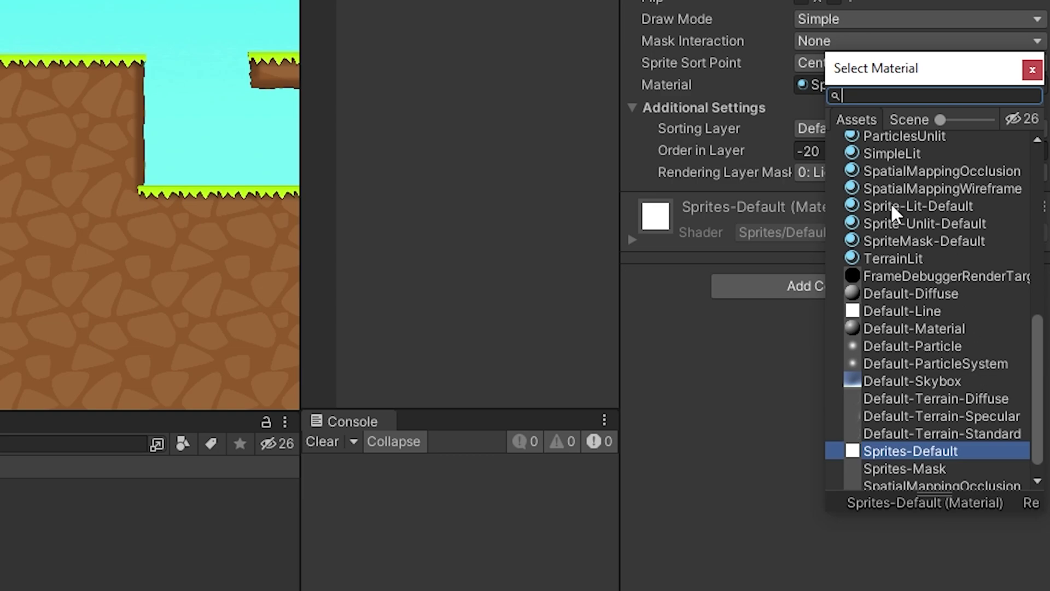
click(930, 206)
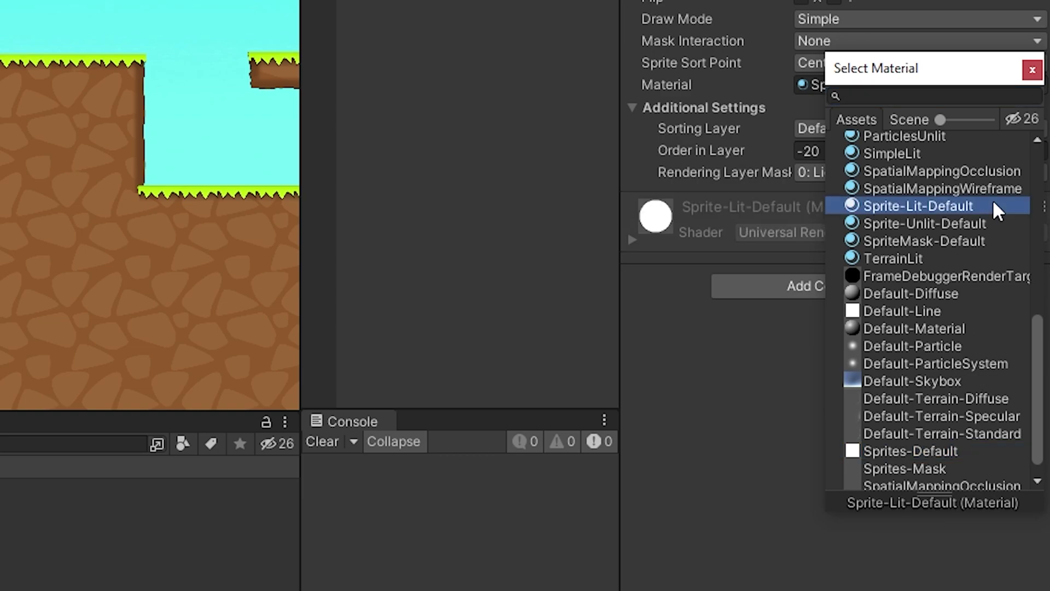
click(1032, 70)
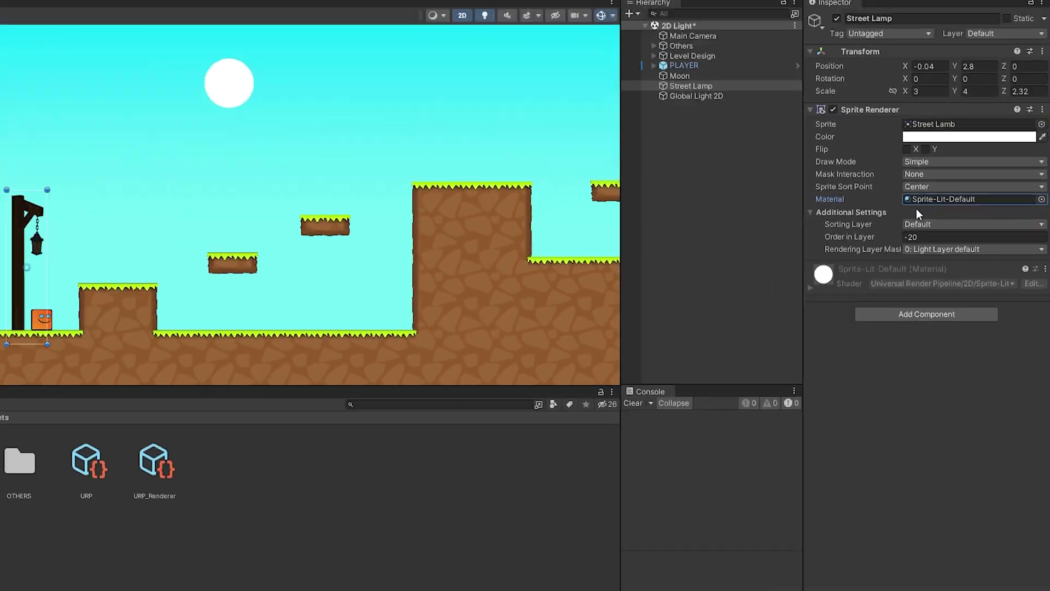
- Vary the Global Light 2D's intensity to test it on the street lamp, ending at 0.19
click(749, 127)
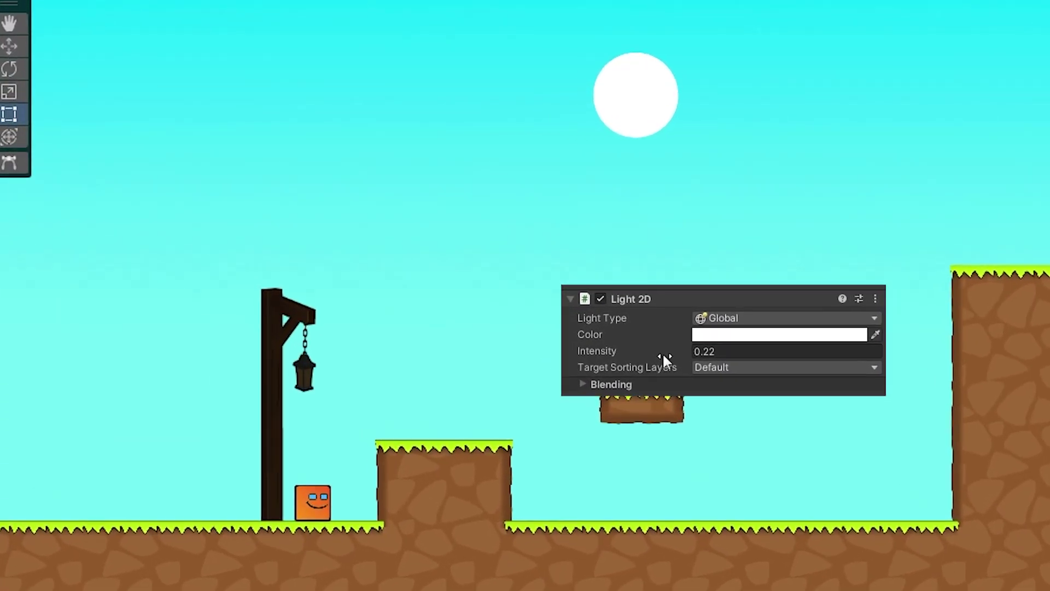
drag(910, 174, 918, 174)
mouse_move(687, 352)
mouse_down()
mouse_move(704, 353)
mouse_move(674, 347)
mouse_up()
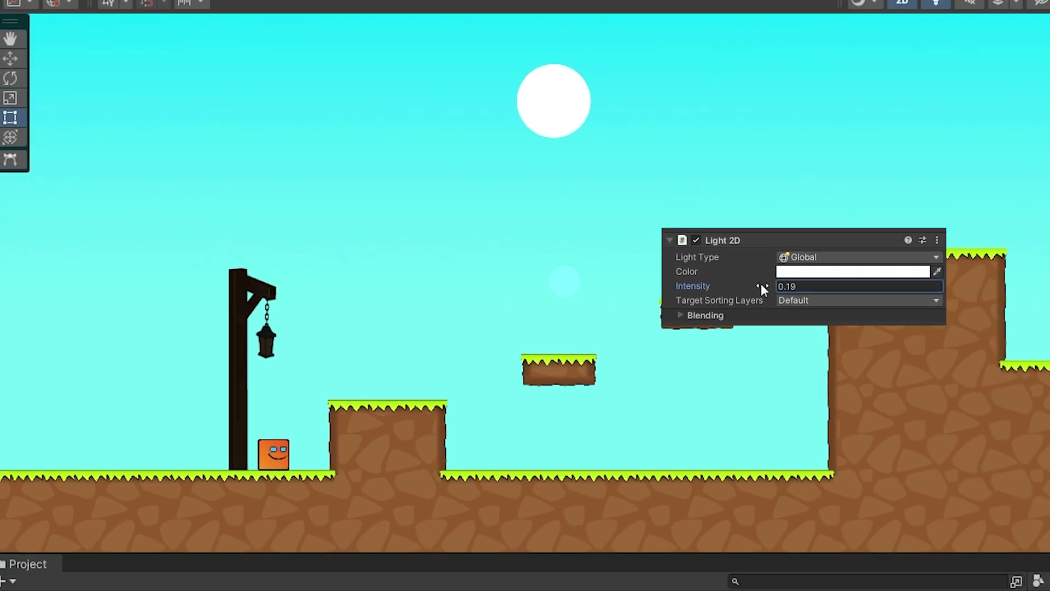
- Raise the global light's intensity to 0.4 and change the PLAYER and Moon sprite material to Sprite-Lit-Default
drag(761, 288, 767, 286)
click(170, 323)
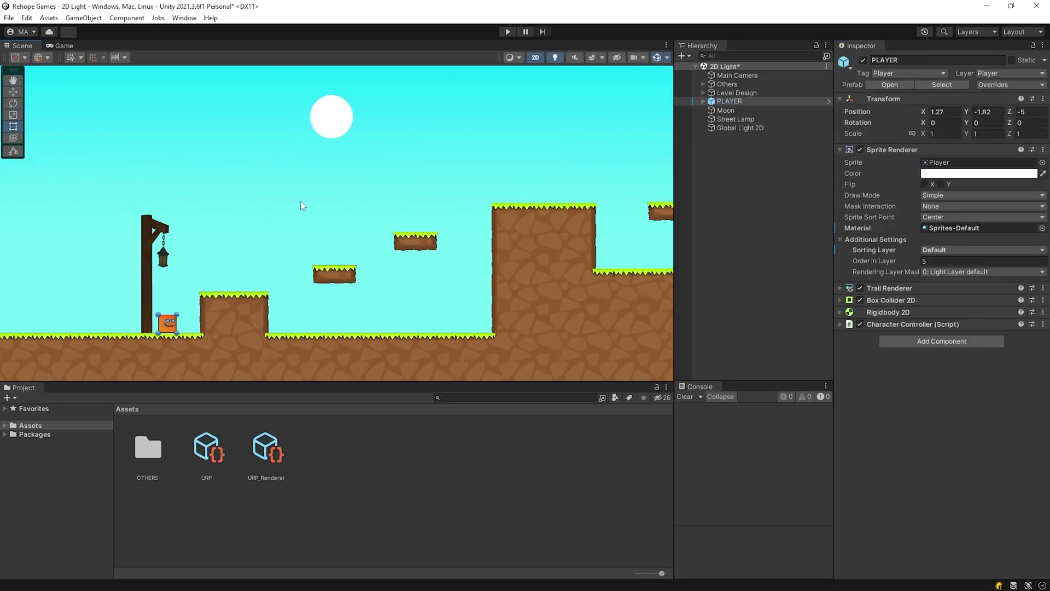
shift+click(333, 122)
click(1041, 218)
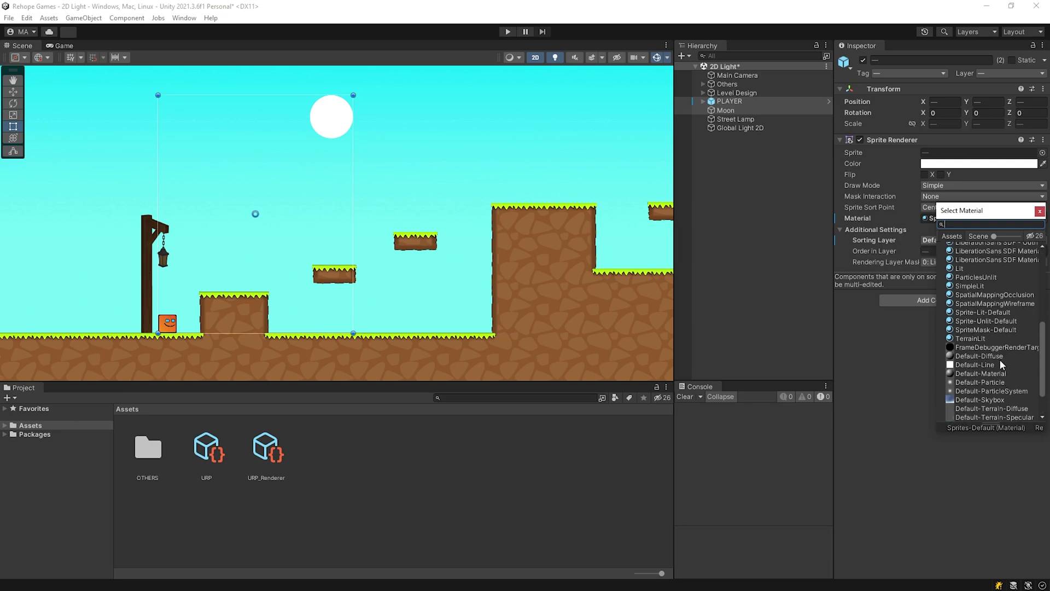
click(1004, 313)
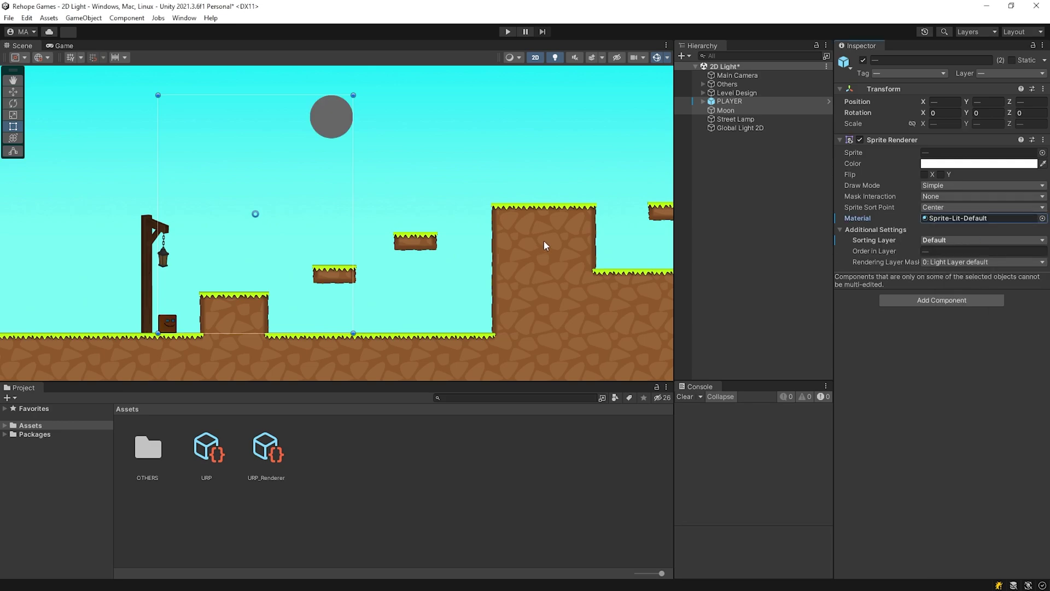
- Change the sky background's material to Sprite-Lit-Default
scroll(539, 244, down, 2)
click(447, 222)
click(1041, 218)
scroll(1028, 297, down, 5)
click(993, 271)
click(1039, 210)
- Select all five ground sprite shapes, including the floating platforms, and set their fill material to Sprite-Lit-Default
scroll(385, 267, down, 2)
click(317, 330)
shift+click(290, 256)
shift+click(343, 231)
click(342, 232)
shift+click(294, 254)
shift+click(313, 326)
shift+click(588, 213)
shift+click(522, 212)
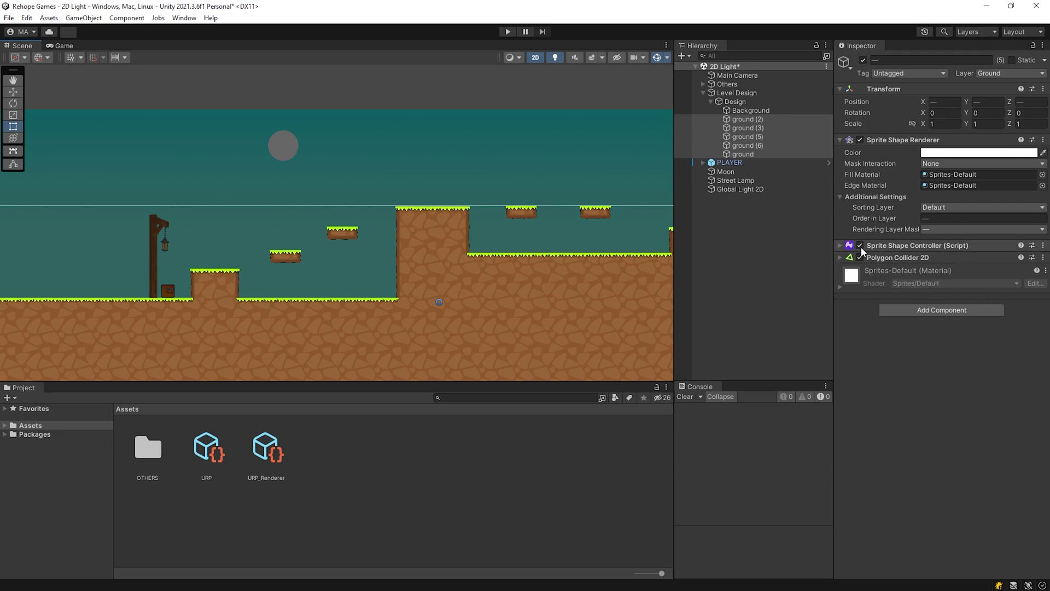
click(1042, 174)
click(1000, 223)
click(1040, 166)
- Set the edge material of the selected ground shapes to Sprite-Lit-Default
click(1042, 185)
scroll(1027, 226, down, 3)
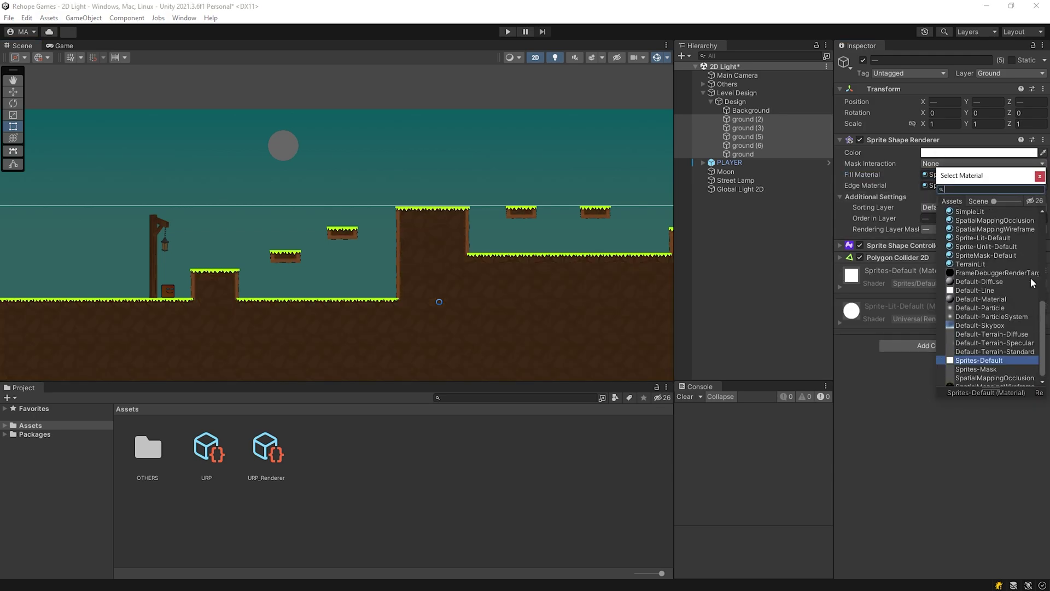
click(1005, 238)
click(1040, 176)
- Vary the Global Light 2D's intensity to test it on the whole level, ending at 0.49
scroll(582, 269, down, 3)
middle_drag(582, 269, 604, 266)
click(728, 218)
click(703, 92)
click(743, 129)
scroll(484, 287, up, 2)
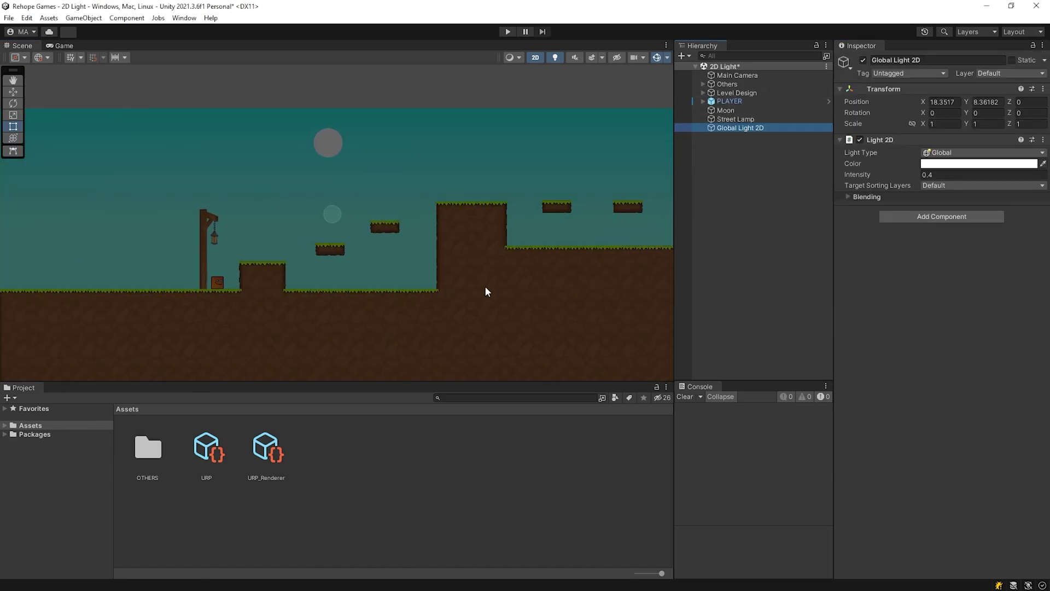
mouse_move(901, 174)
mouse_down()
mouse_move(916, 173)
mouse_move(884, 172)
mouse_move(897, 177)
mouse_up()
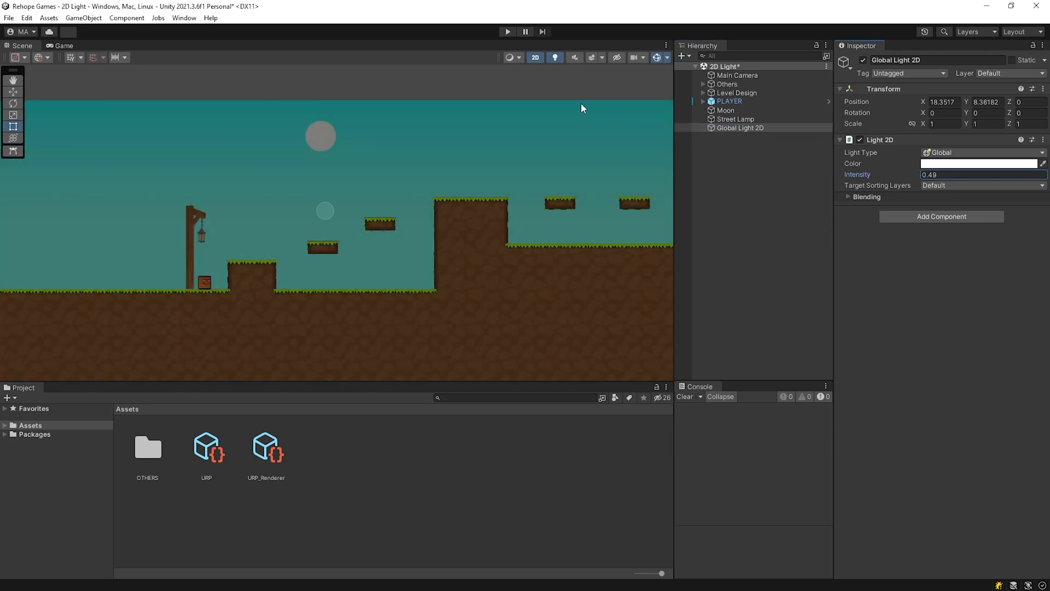
- Compare the unlit Scene view with the Game view, and turn scene lighting back on
scroll(532, 199, up, 6)
middle_drag(496, 241, 466, 276)
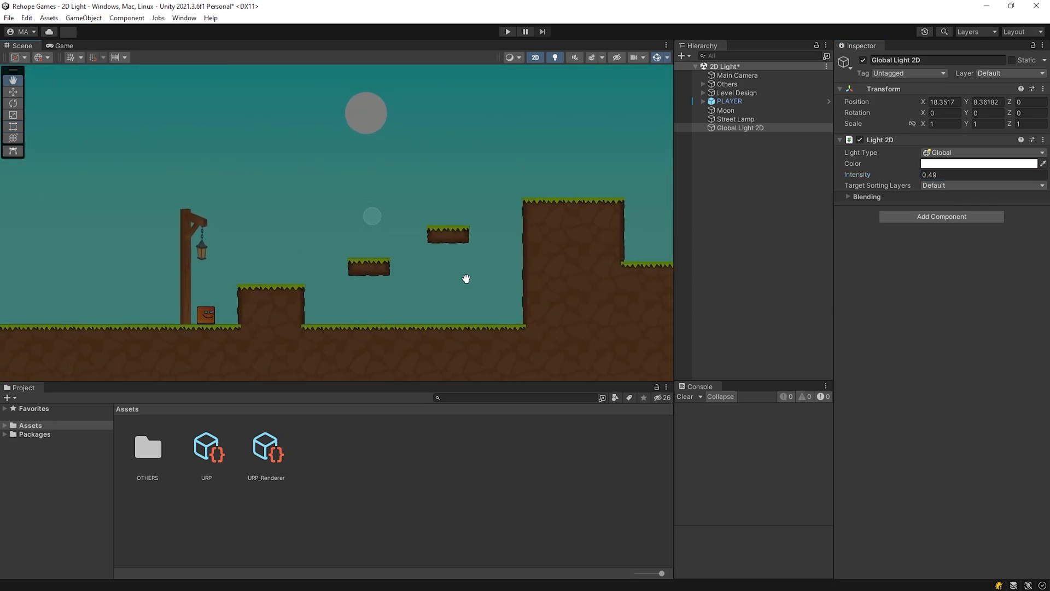
click(620, 173)
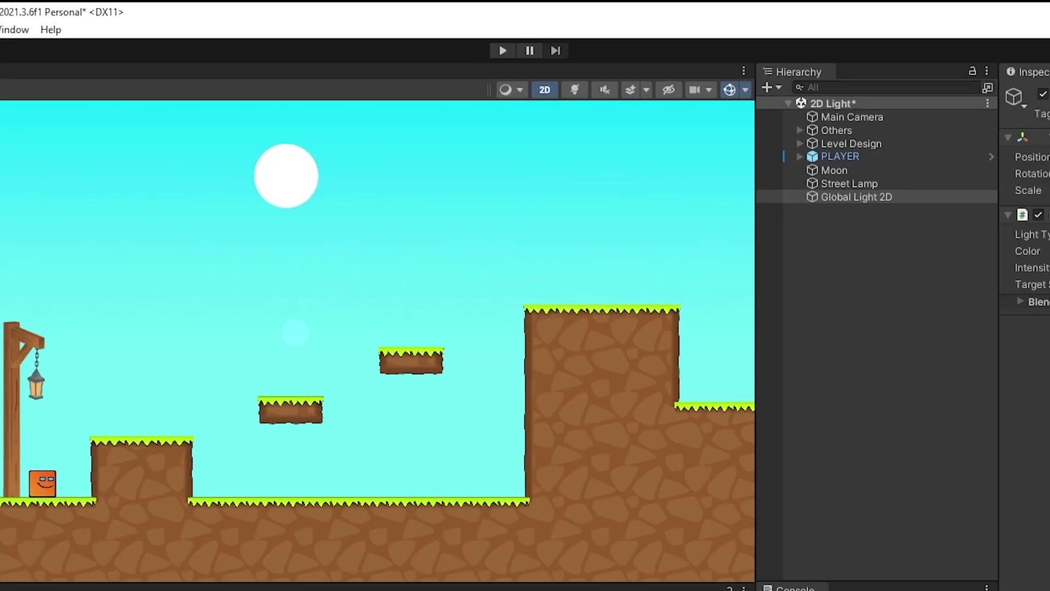
click(64, 45)
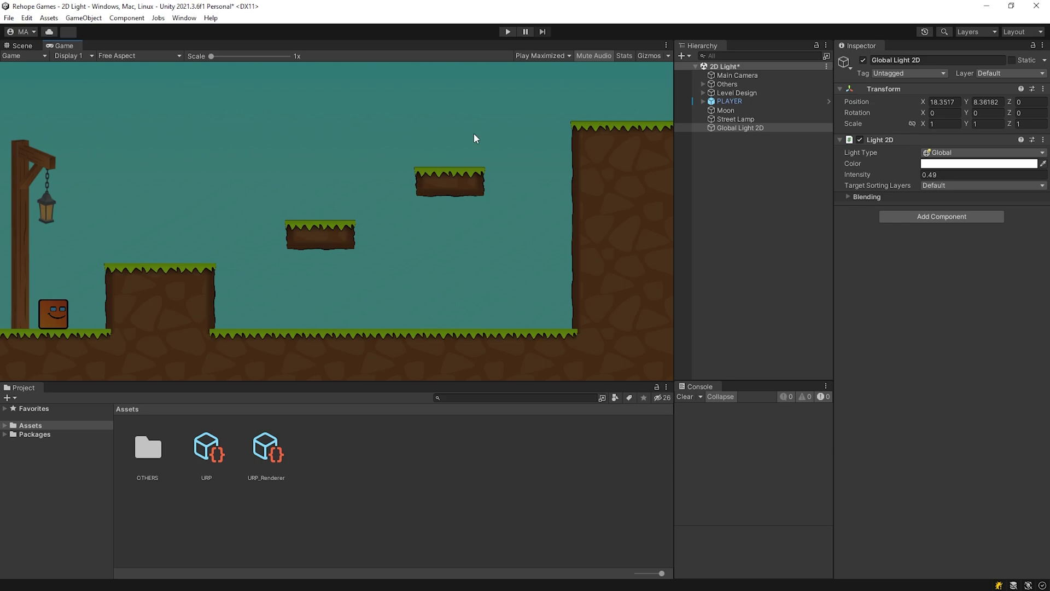
click(22, 46)
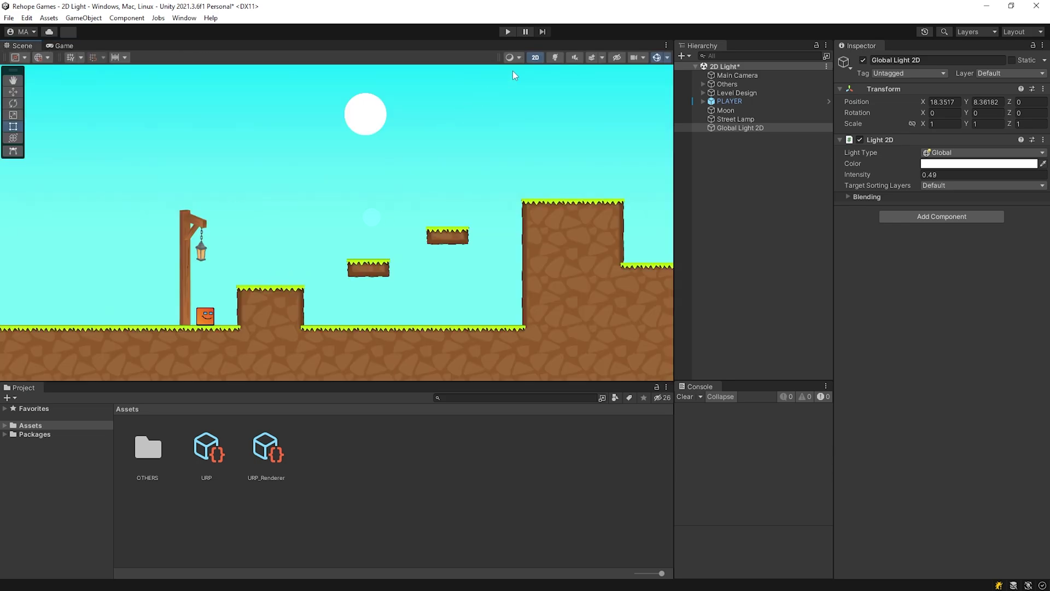
click(555, 58)
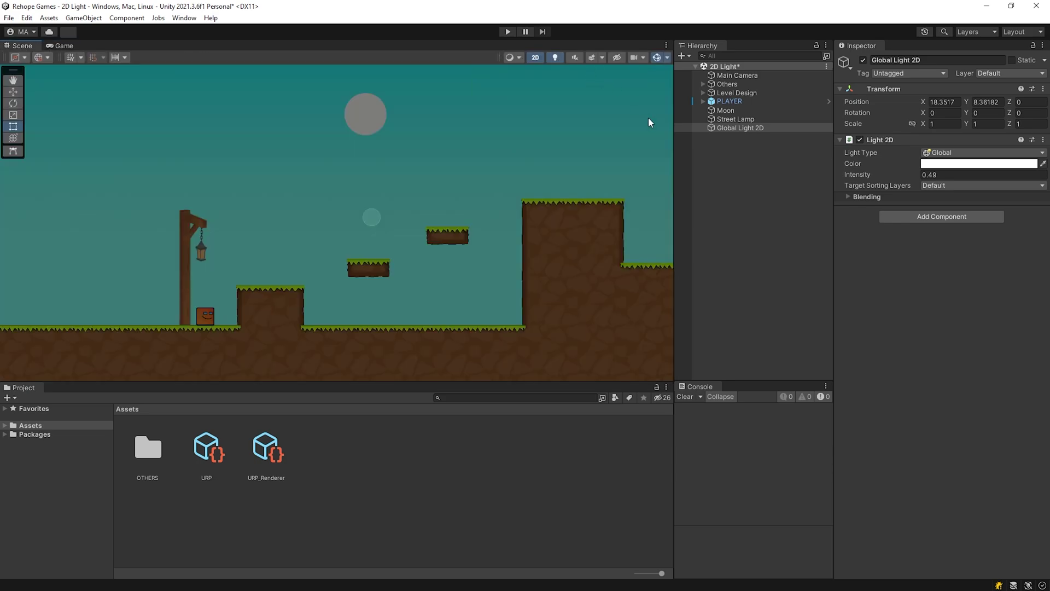
- Set the Global Light 2D's intensity to 0.2
click(956, 174)
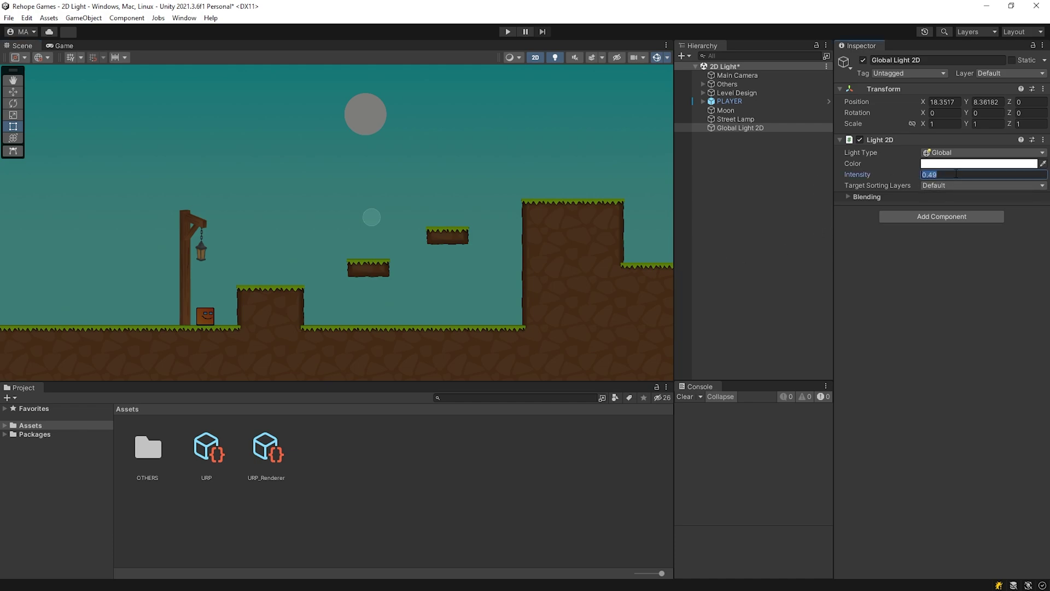
text(0.2)
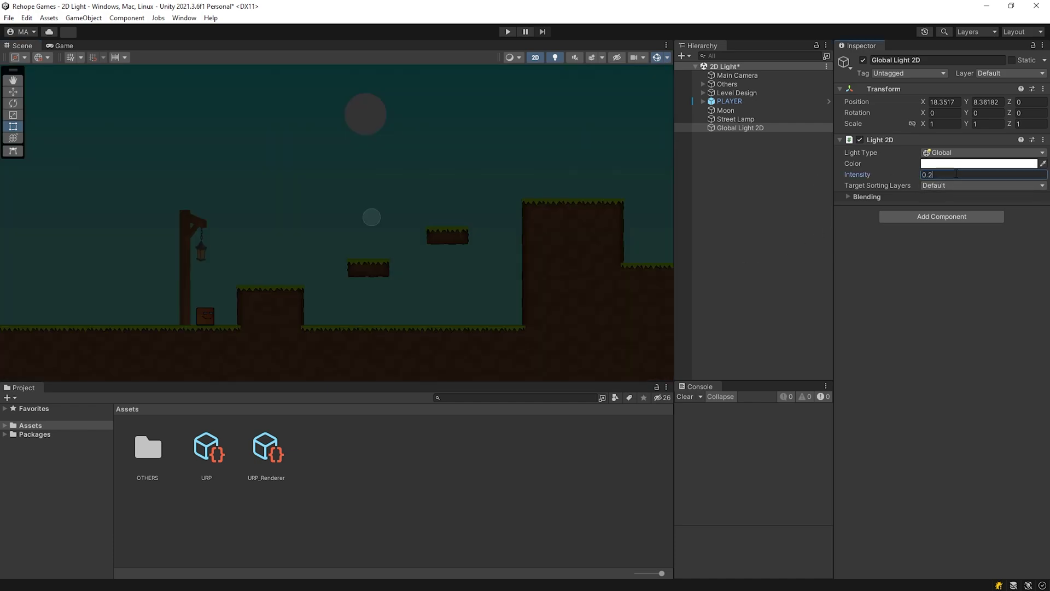
click(752, 192)
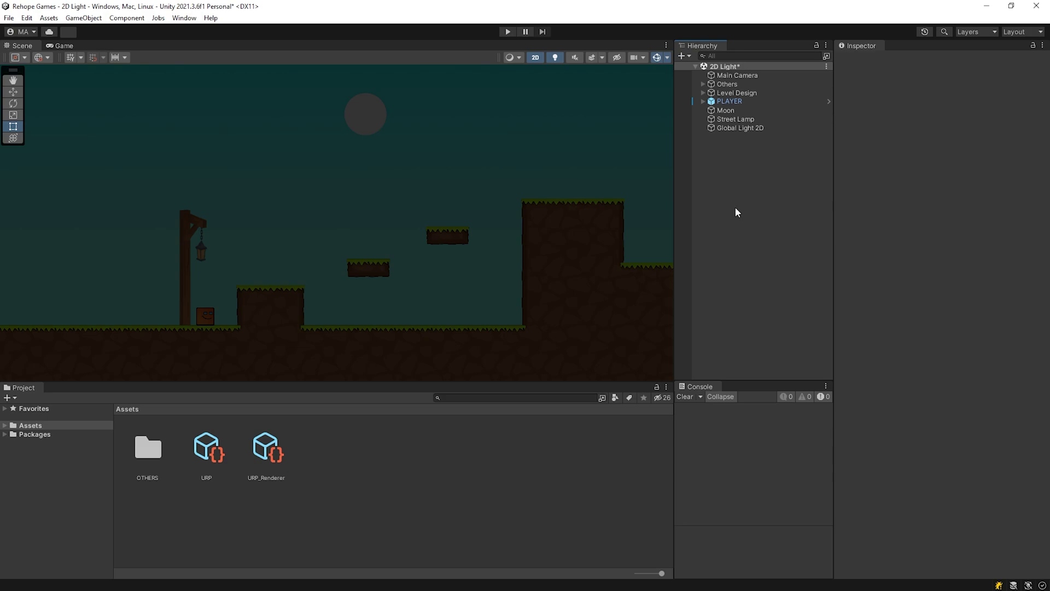
- Add a 2D spot light to the scene and name it Spot Light 2D
middle_drag(606, 250, 547, 224)
right_click(759, 196)
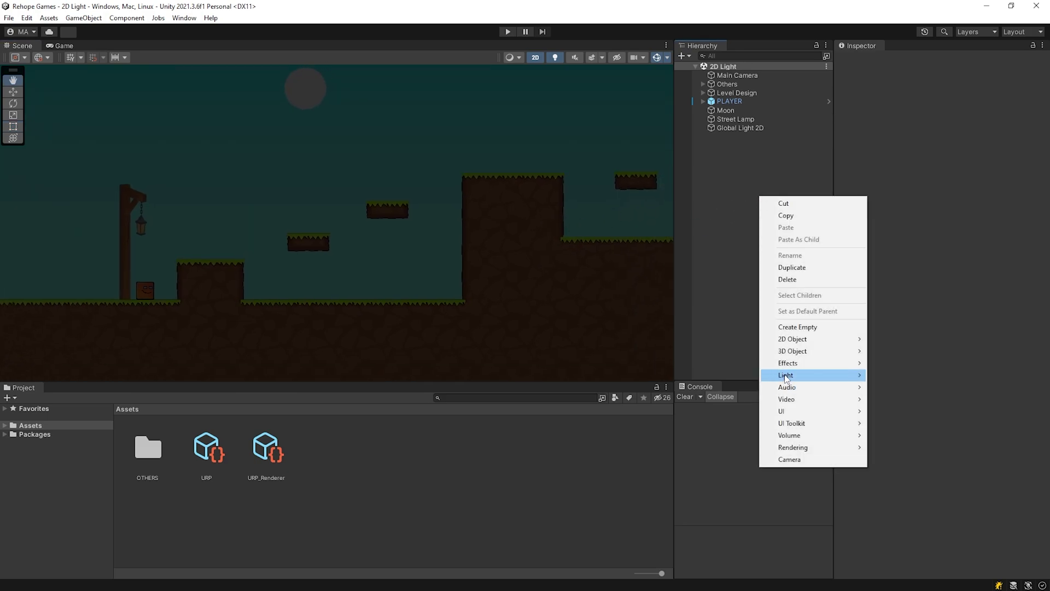
mouse_move(788, 375)
click(898, 466)
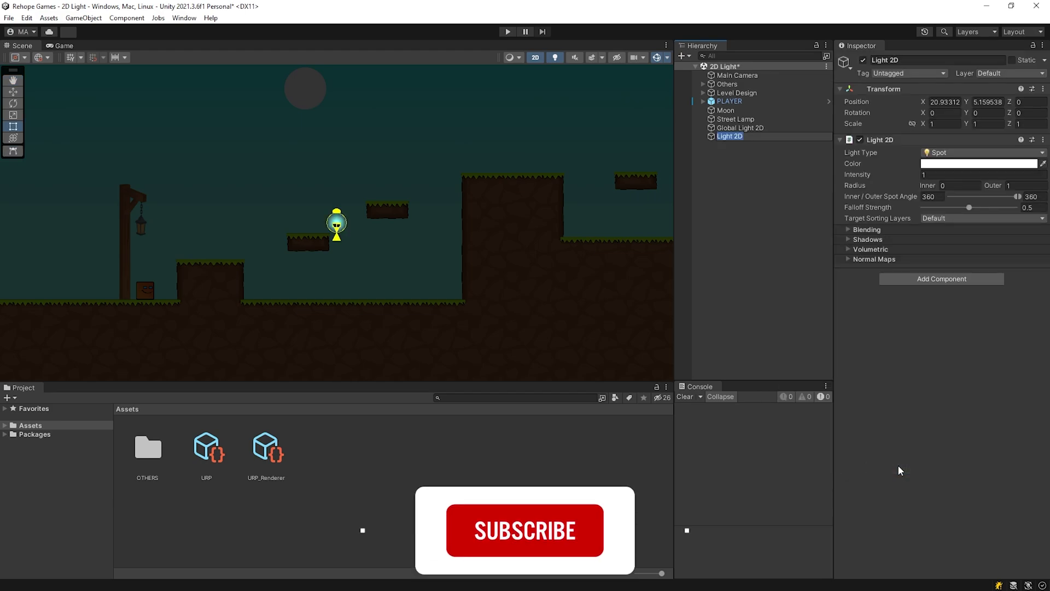
click(719, 137)
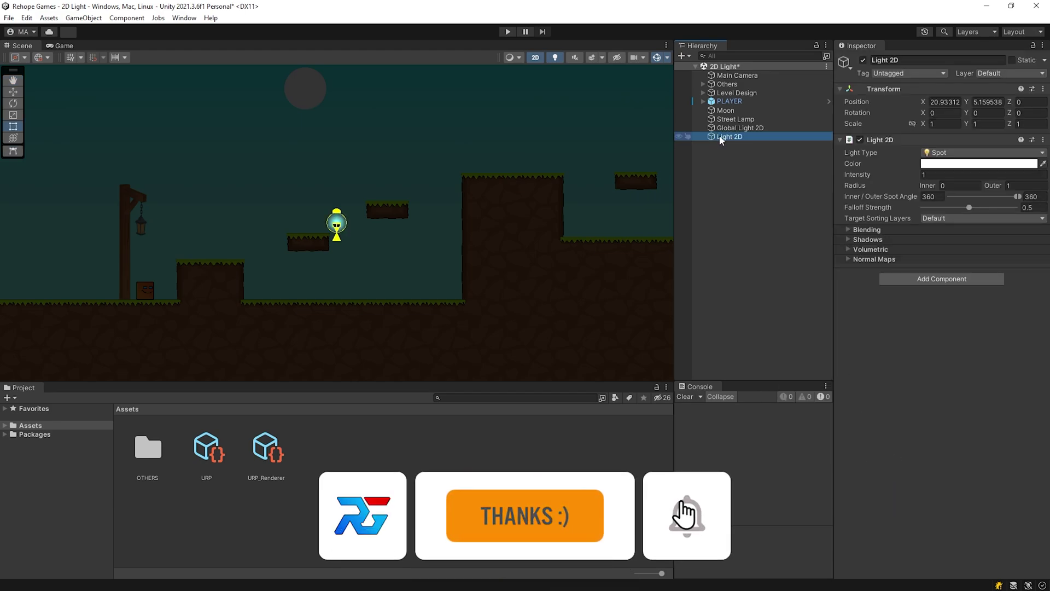
click(718, 136)
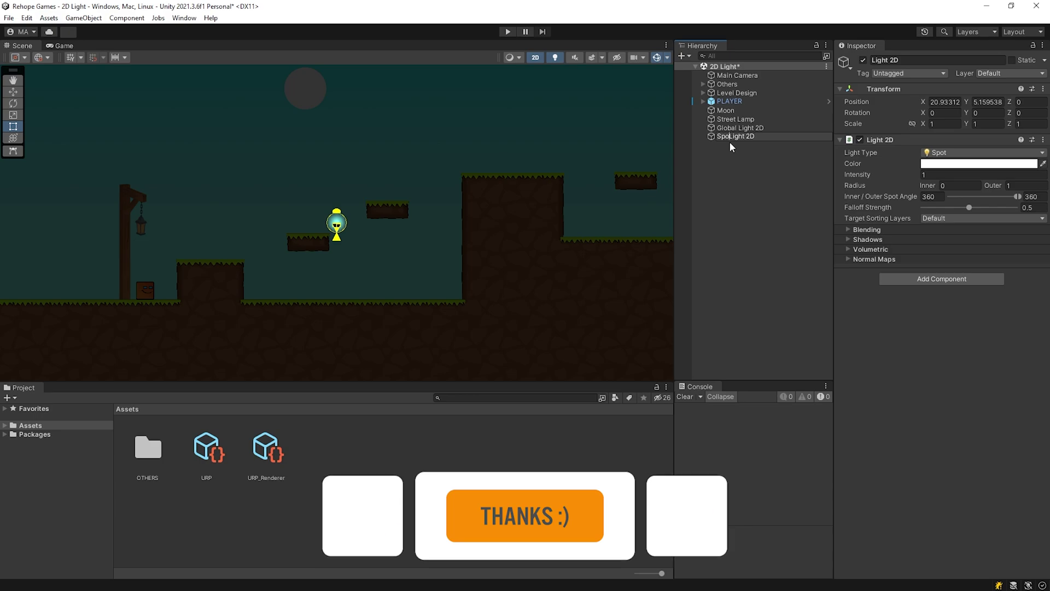
text(Spot)
key(Return)
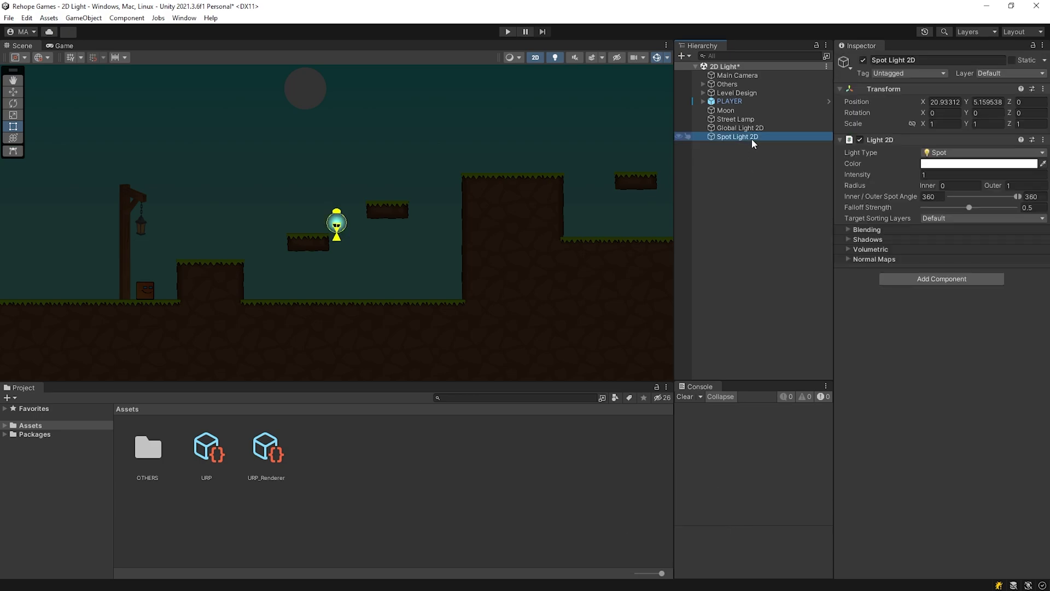
- Move the Spot Light 2D onto the ground below the tall block, at about X 42.95, Y -2.93
key(w)
drag(337, 224, 547, 301)
key(f)
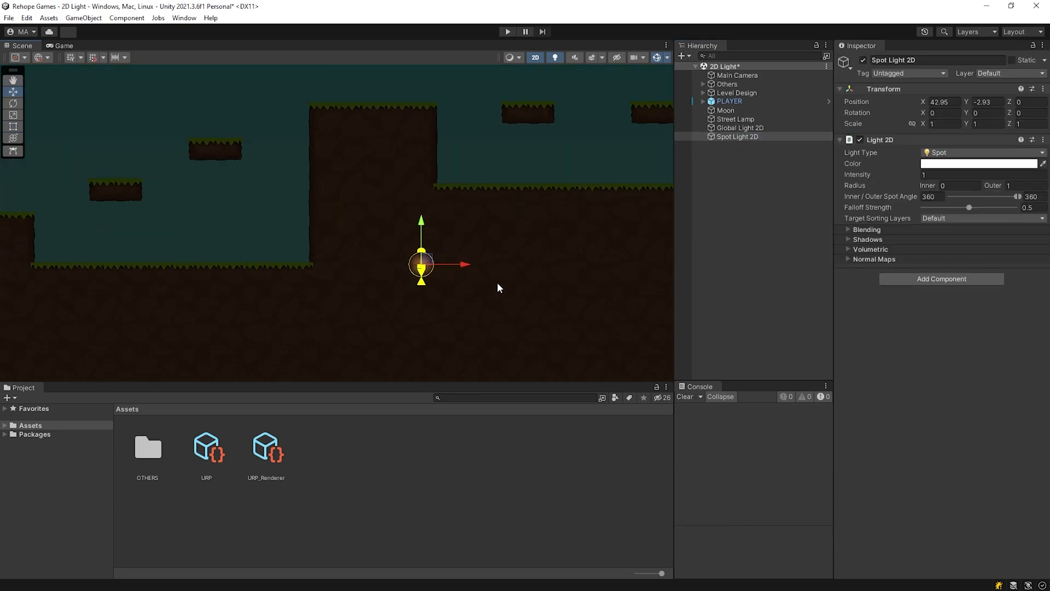
scroll(492, 290, up, 2)
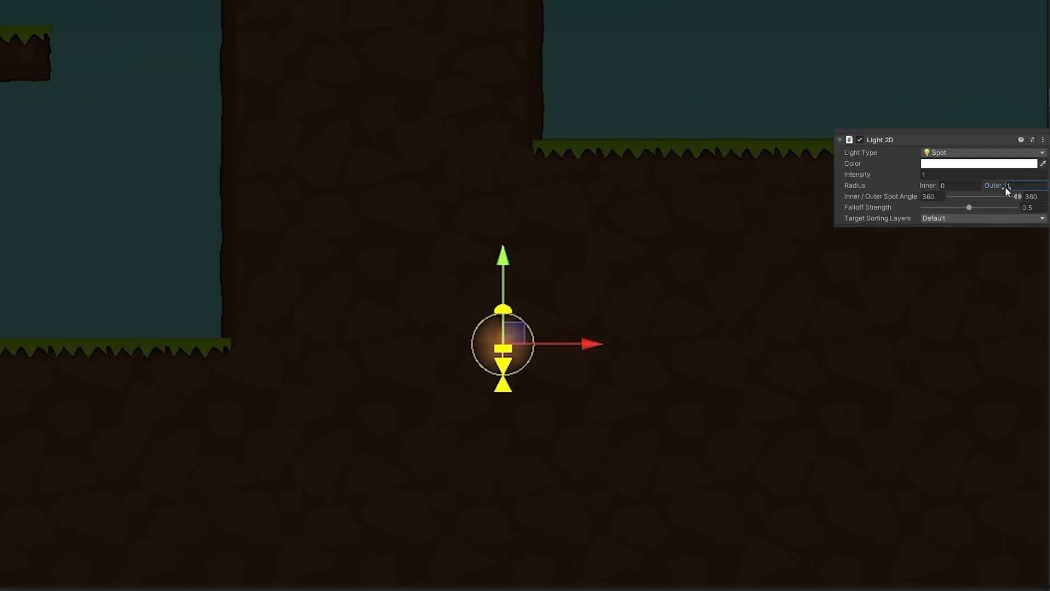
- Set the spot light's outer radius to 7.5 and its inner radius to 3.68
drag(1005, 185, 1034, 186)
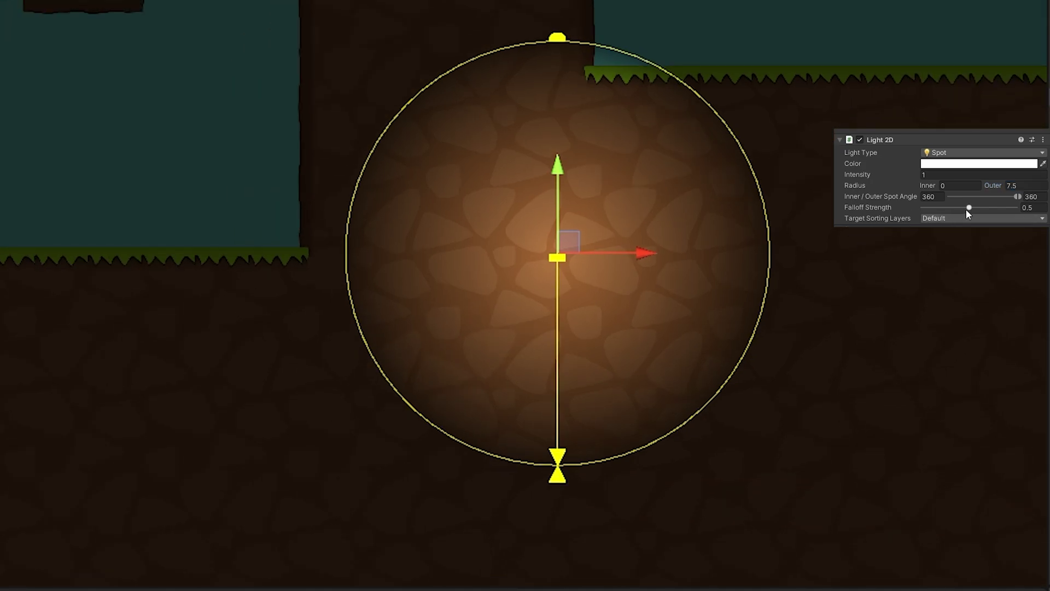
click(935, 186)
drag(935, 188, 968, 209)
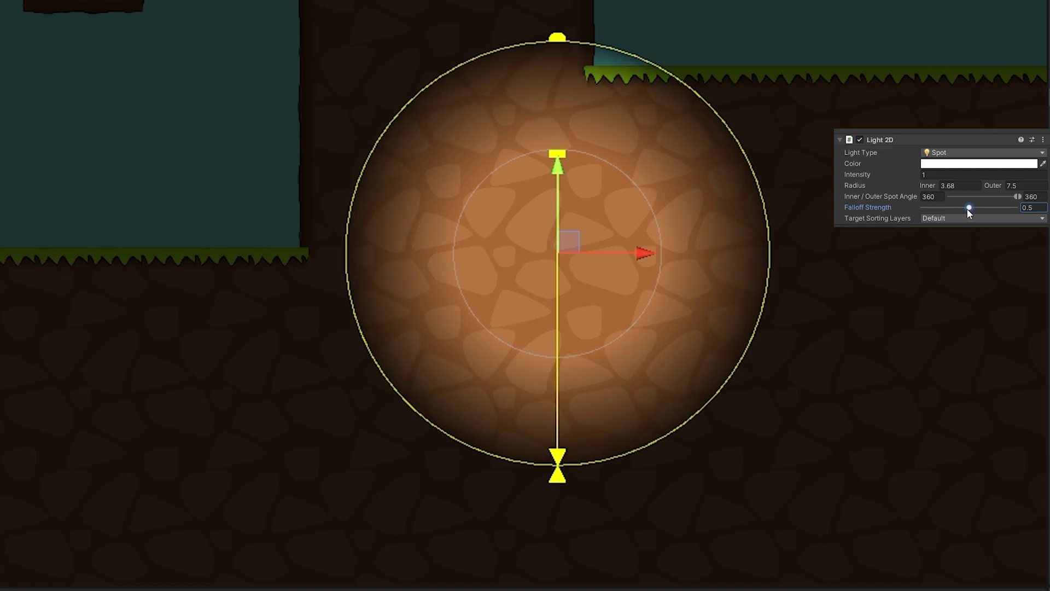
- Try narrower inner and outer spot angles on the light, ending with both at 360
drag(1015, 197, 990, 200)
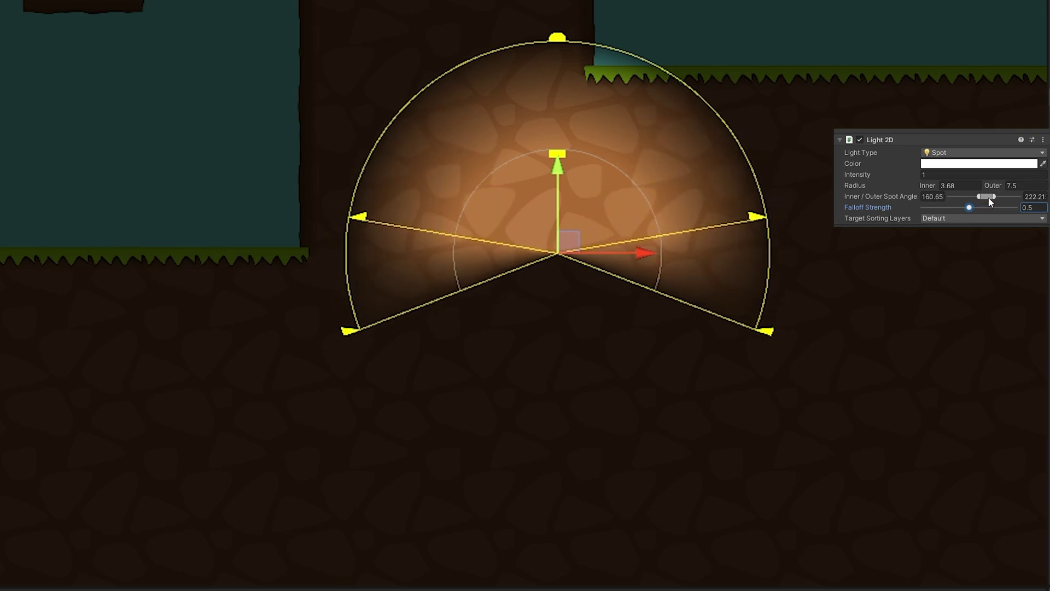
drag(989, 199, 999, 199)
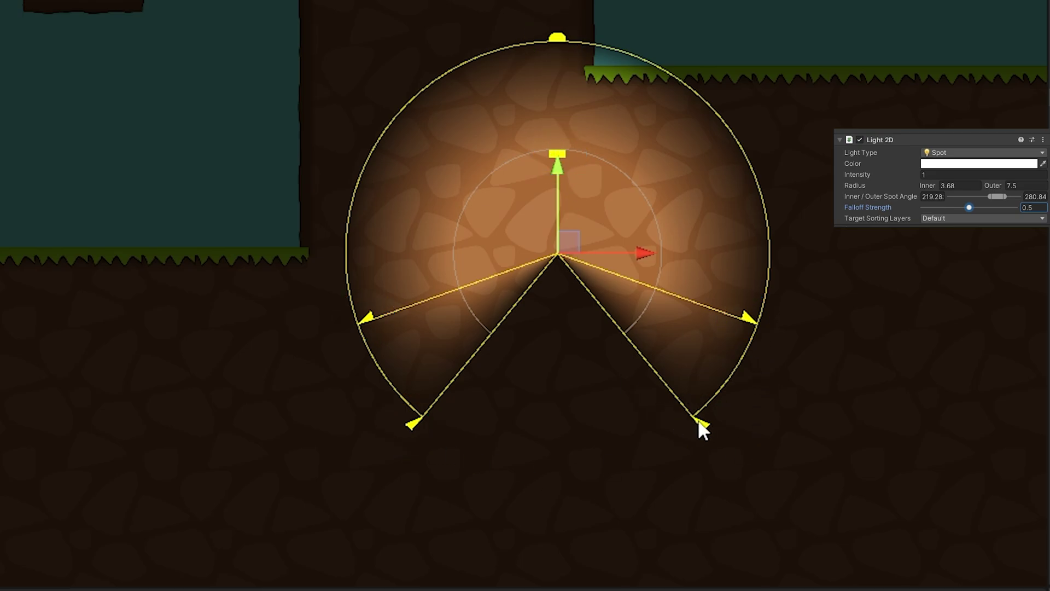
drag(698, 421, 537, 464)
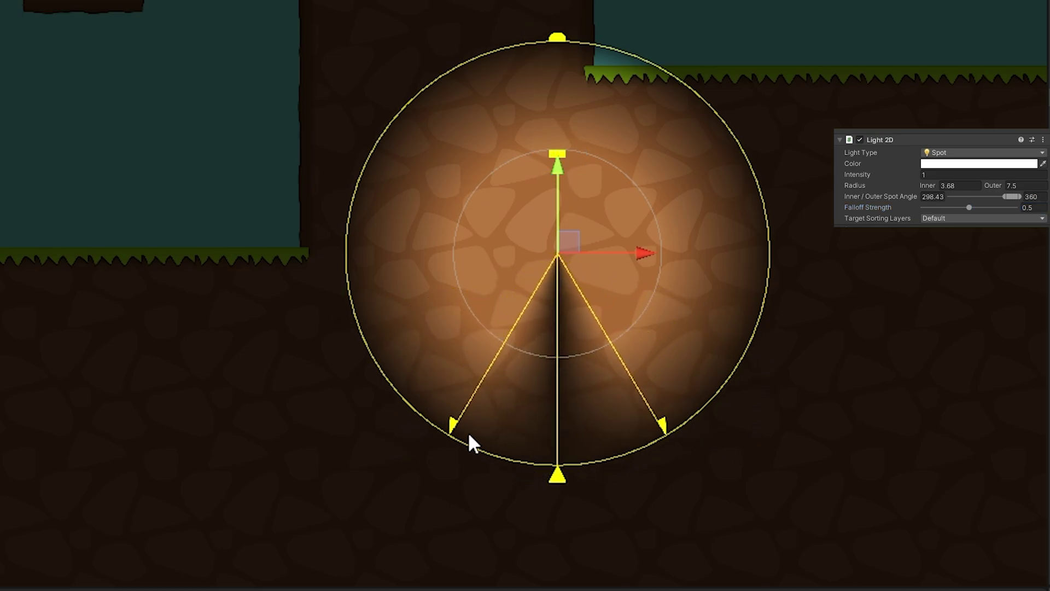
drag(447, 425, 564, 452)
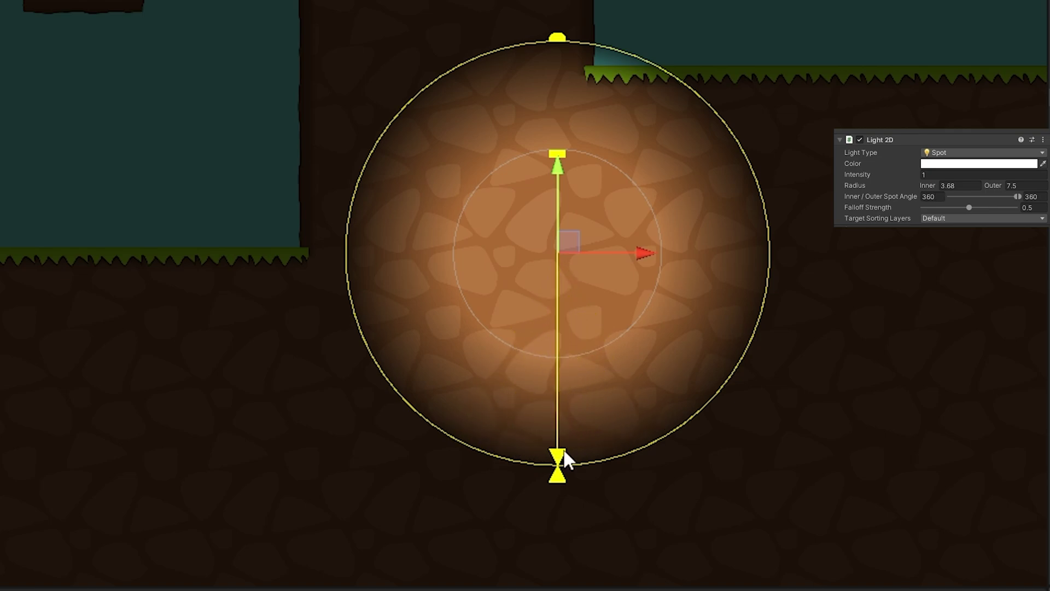
- Reshape the spot light into a rotated cone with an inner radius of about 1.01 and spot angles of about 52.79 and 80.58
drag(563, 39, 793, 405)
drag(638, 308, 570, 278)
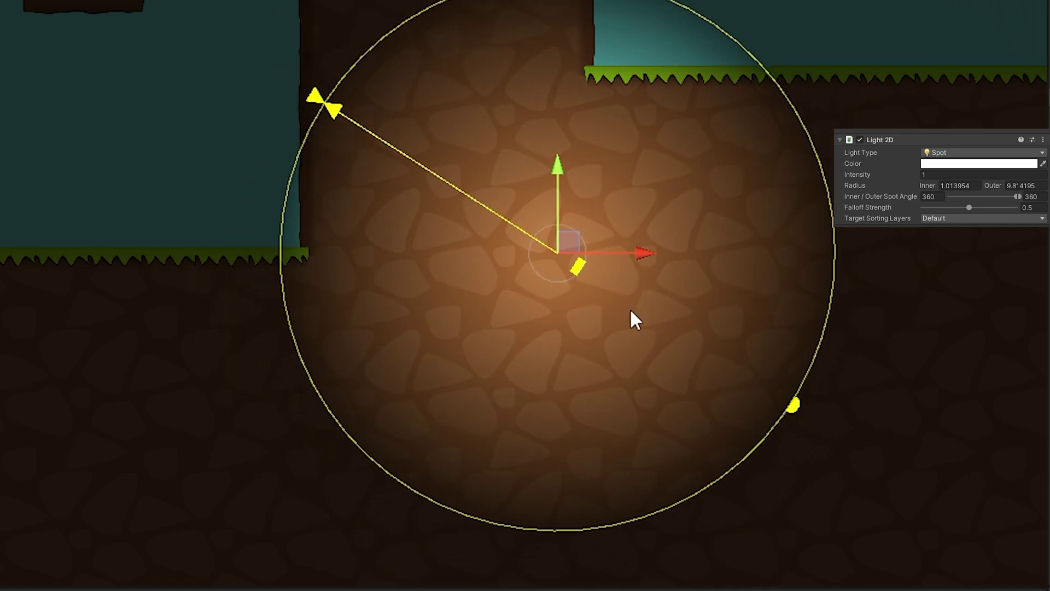
drag(315, 100, 691, 472)
drag(788, 410, 595, 481)
- Point the light cone downward with an outer radius of about 15.1 and move the light up to about Y 2.01
scroll(602, 448, down, 4)
middle_drag(613, 405, 559, 194)
scroll(559, 194, up, 1)
drag(547, 264, 518, 437)
scroll(554, 55, up, 4)
middle_drag(554, 45, 556, 143)
drag(515, 169, 505, 32)
scroll(513, 50, down, 1)
scroll(695, 46, down, 3)
middle_drag(701, 49, 693, 106)
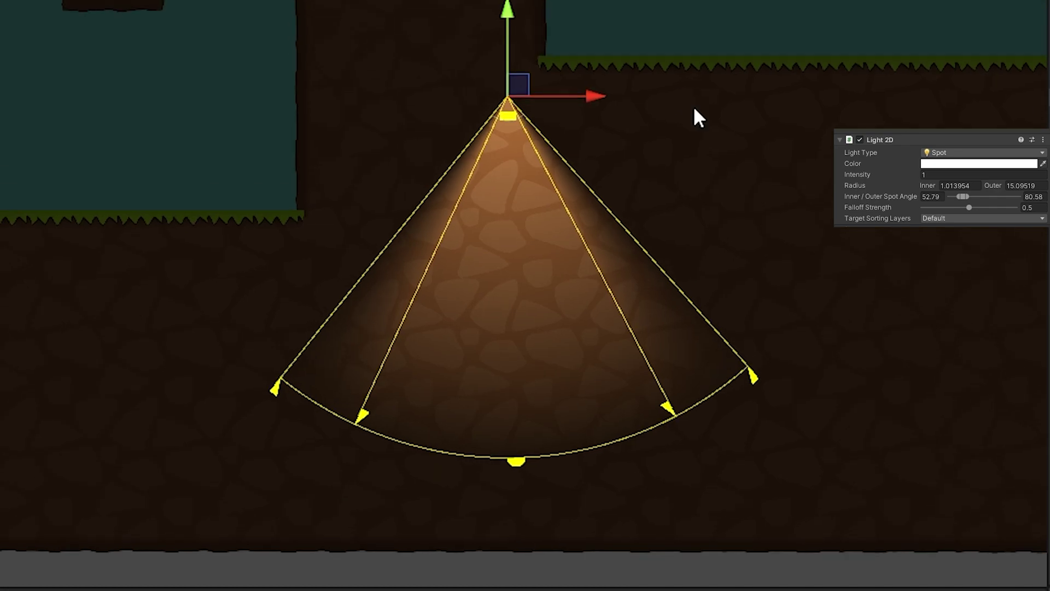
- Change the spot light's color to cyan 2BF6FF
scroll(709, 124, up, 3)
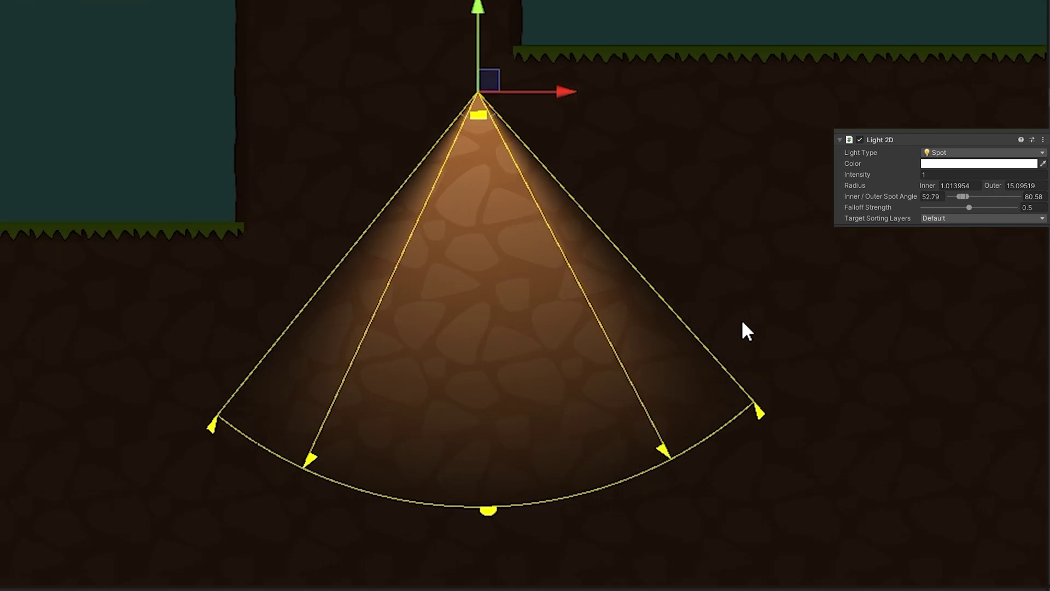
click(948, 165)
click(1007, 205)
mouse_move(995, 222)
mouse_down()
mouse_move(983, 238)
mouse_move(976, 221)
mouse_up()
drag(965, 200, 930, 252)
drag(996, 228, 1002, 218)
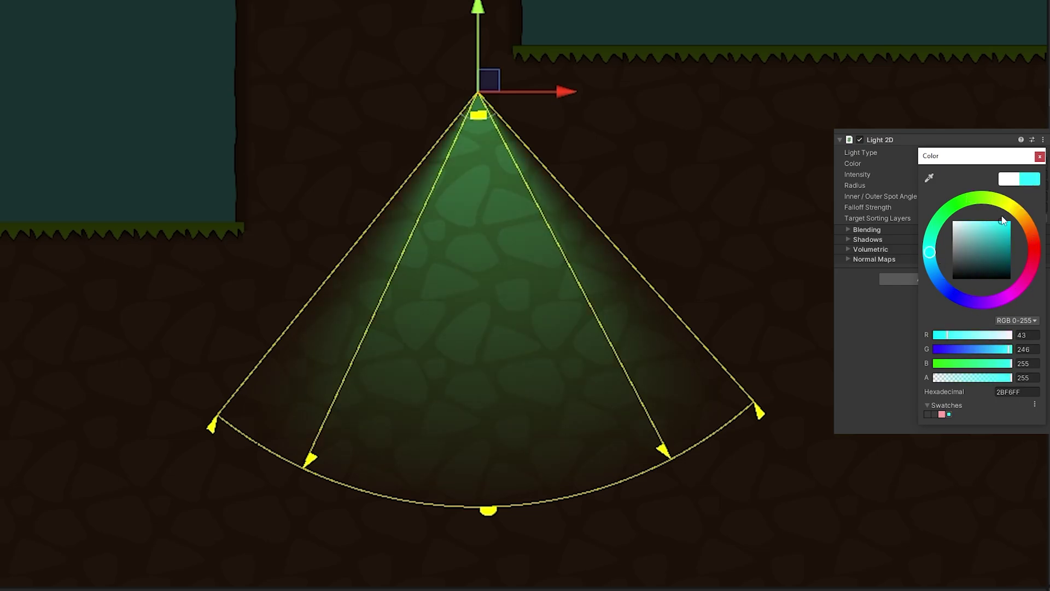
click(1040, 156)
- Extend the spot light's outer radius to about 16.25, reduce its inner radius to 0 and raise its intensity to 2.06
drag(473, 509, 489, 542)
click(910, 175)
mouse_move(910, 175)
mouse_down()
mouse_move(890, 179)
mouse_move(988, 185)
mouse_move(934, 170)
mouse_move(888, 186)
mouse_move(907, 175)
mouse_up()
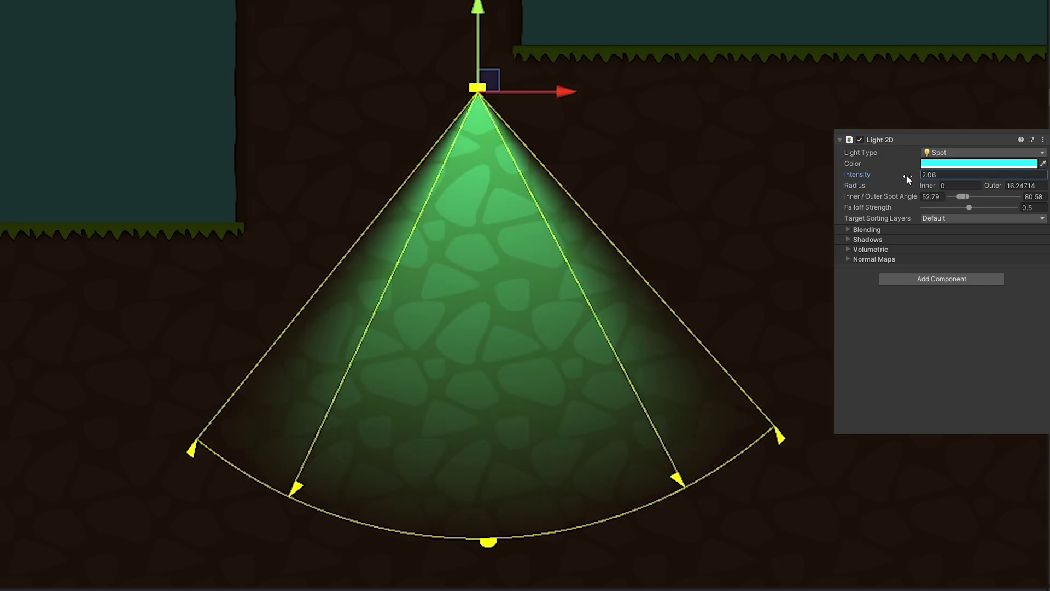
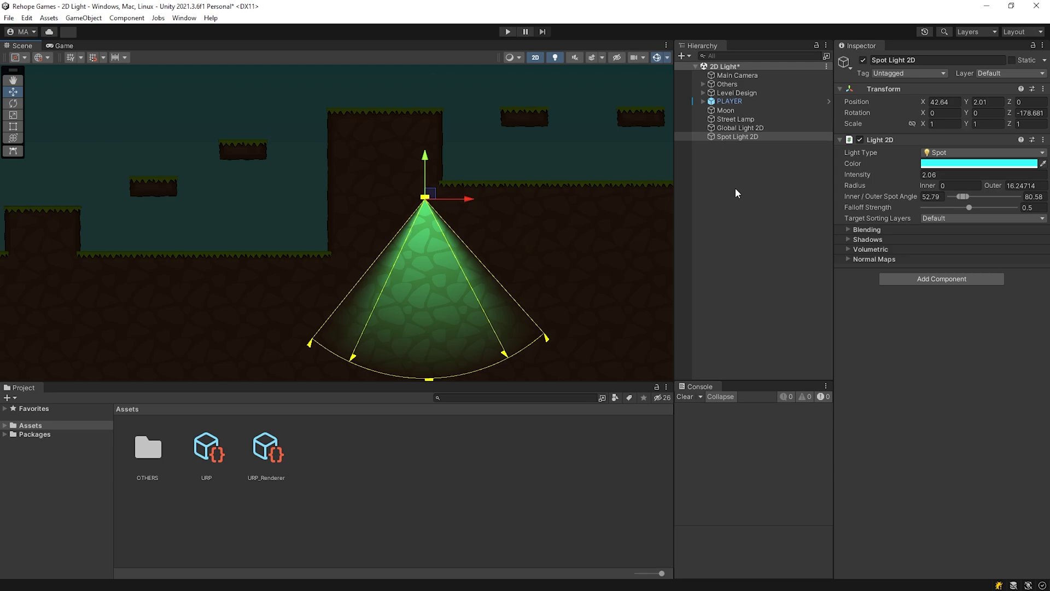
- Delete the Spot Light 2D from the scene
click(748, 137)
key(Delete)
- Add a Spot Light 2D to the scene near the Moon and street lamp
middle_drag(323, 145, 513, 241)
key(w)
click(356, 101)
middle_drag(375, 142, 408, 148)
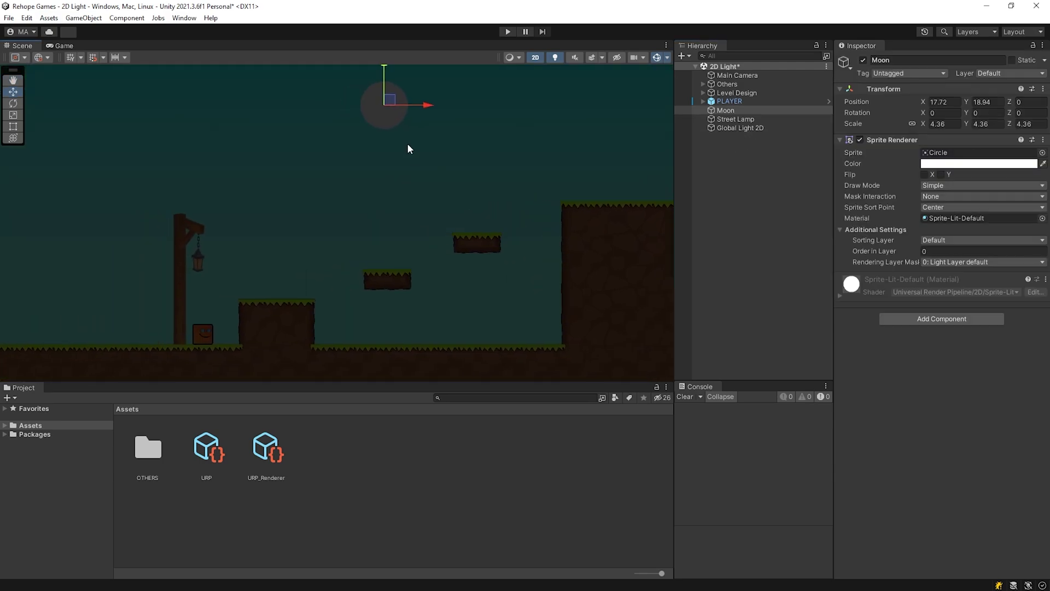
right_click(729, 197)
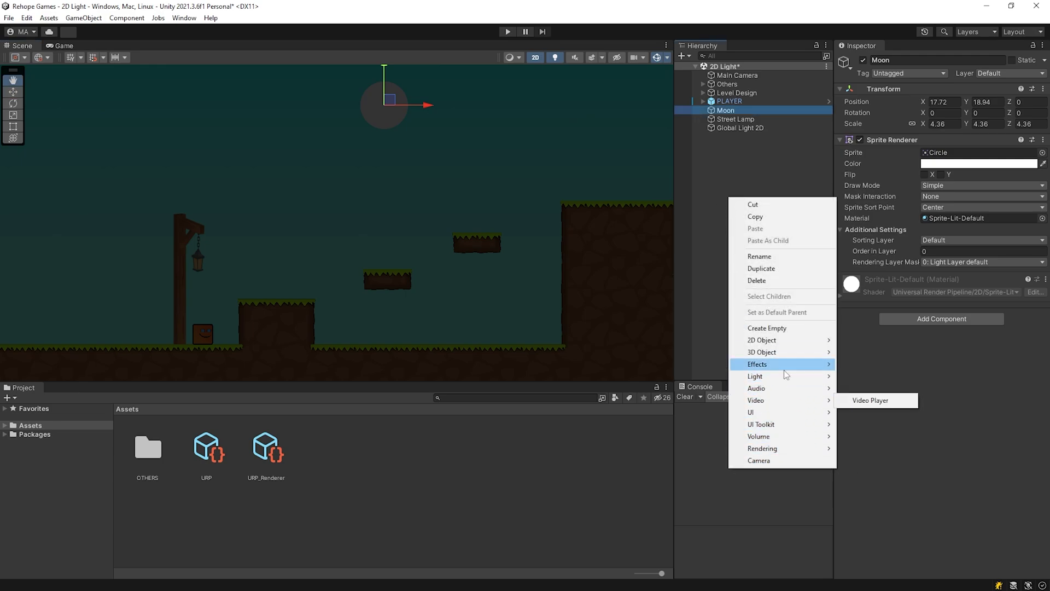
mouse_move(786, 376)
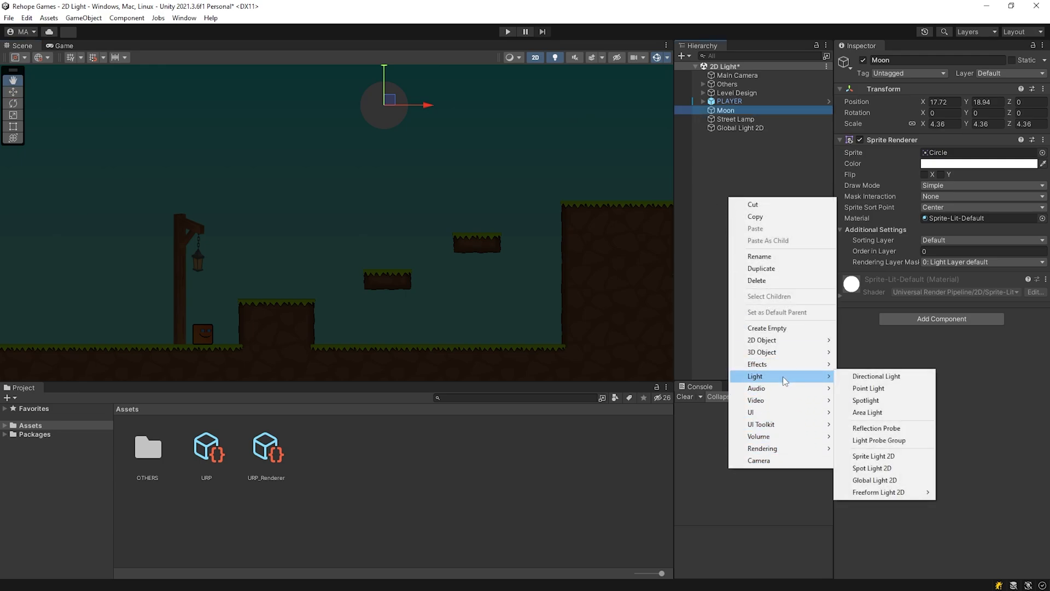
click(894, 472)
click(767, 206)
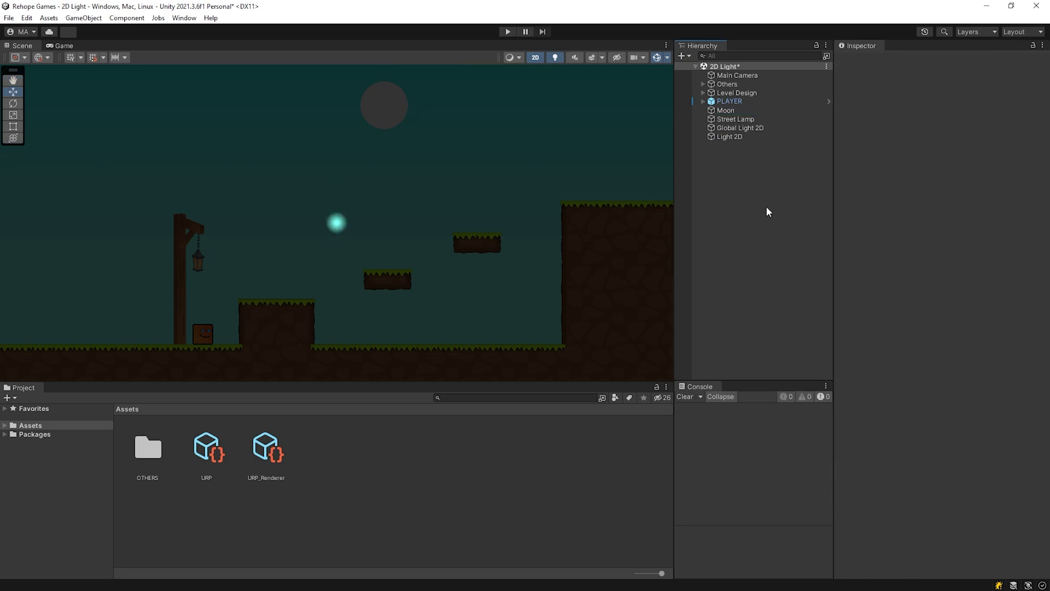
- Make the new Light 2D a child of the Moon and reset its Transform
click(734, 137)
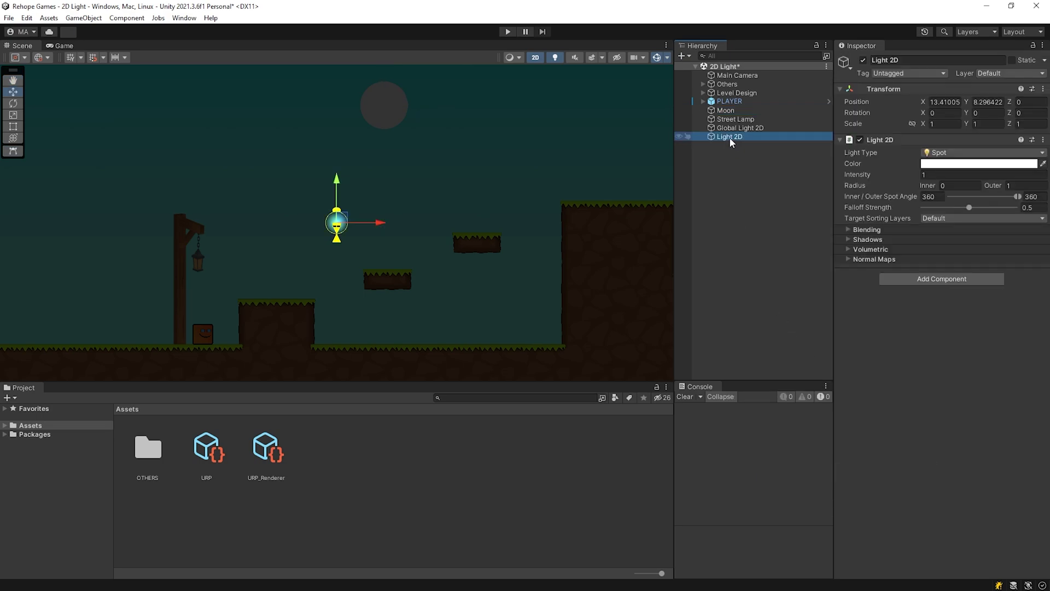
drag(729, 136, 728, 110)
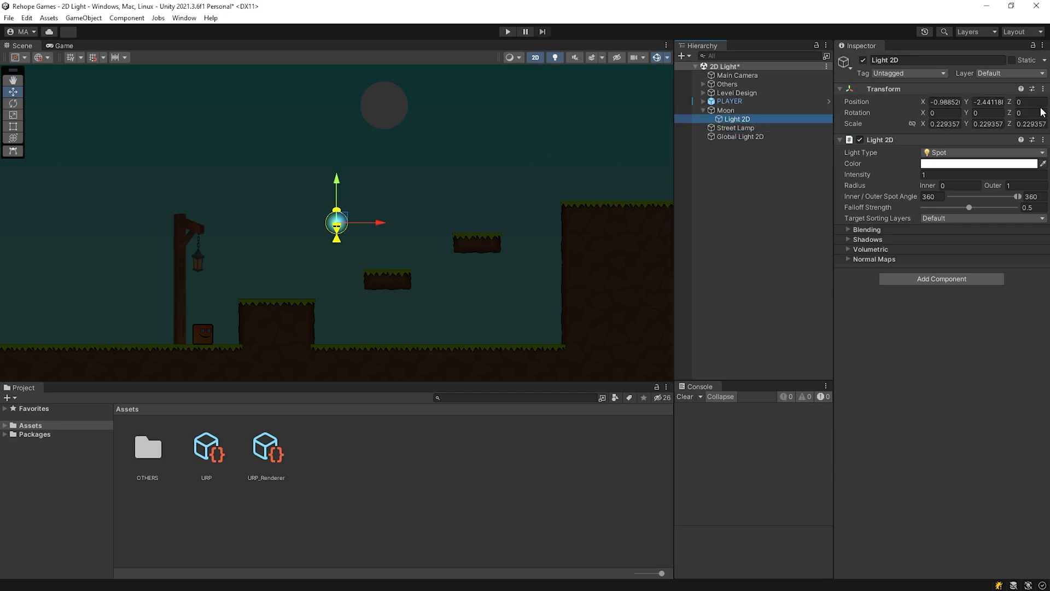
click(1043, 88)
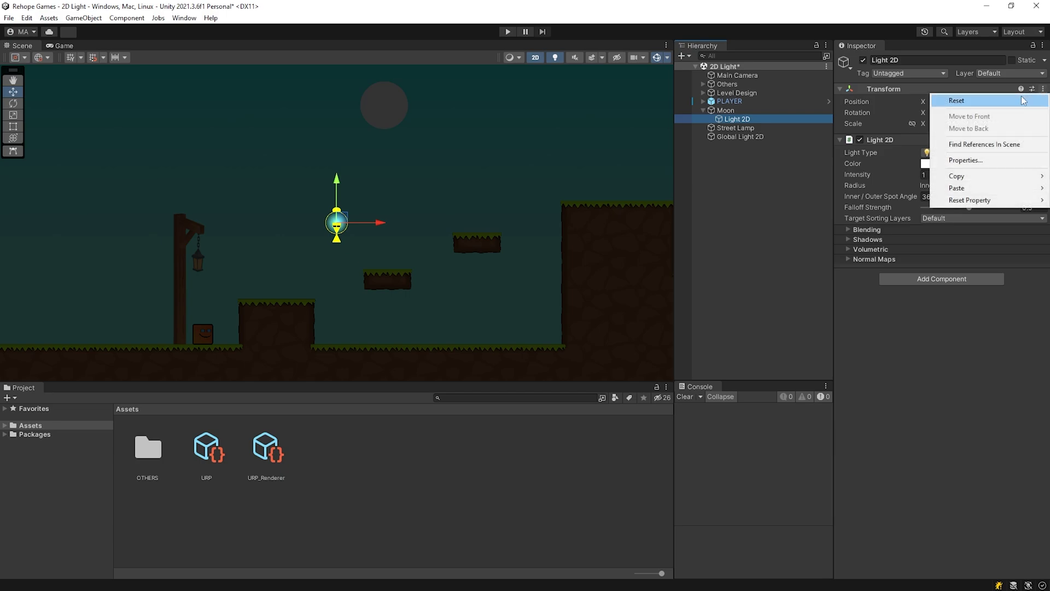
click(1025, 101)
- Enlarge the moon light's outer radius so it reaches the street lamp and the floating platforms
key(f)
drag(393, 180, 613, 242)
scroll(361, 221, down, 2)
- Move the Moon to about X 16.44, Y 14.33 and extend its light's outer radius to 37.2 with a falloff strength of 0.536
click(725, 110)
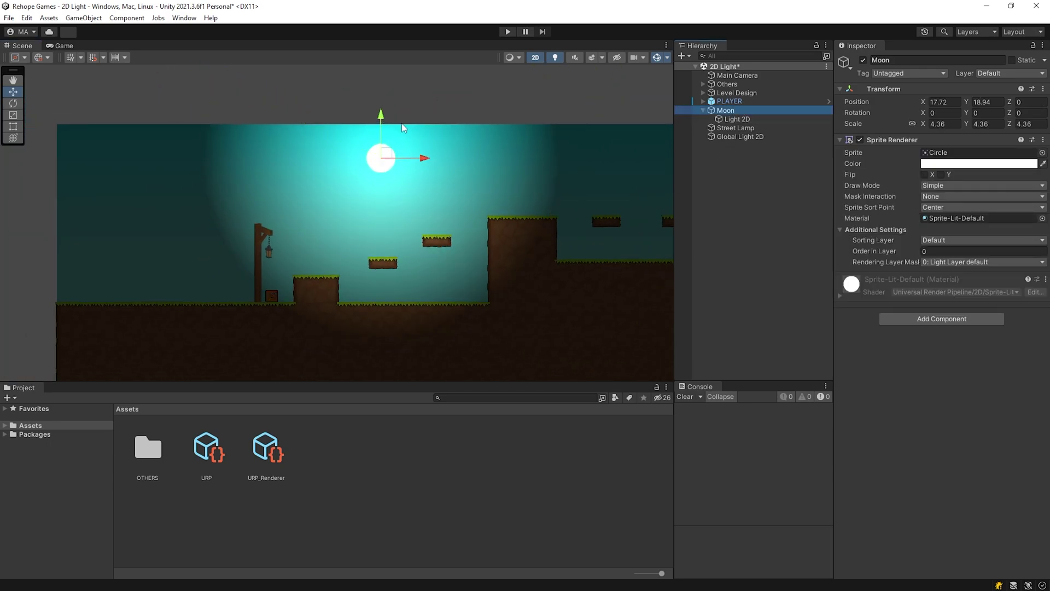
scroll(393, 159, up, 2)
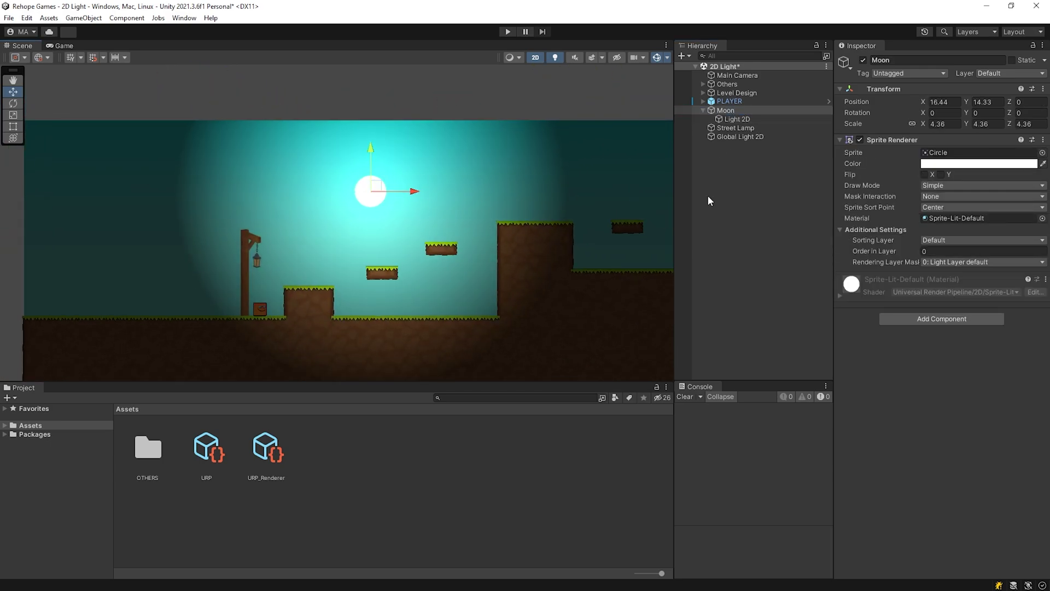
click(747, 120)
mouse_move(1005, 186)
mouse_down()
mouse_move(1015, 186)
mouse_move(967, 208)
mouse_move(1022, 188)
mouse_up()
click(811, 156)
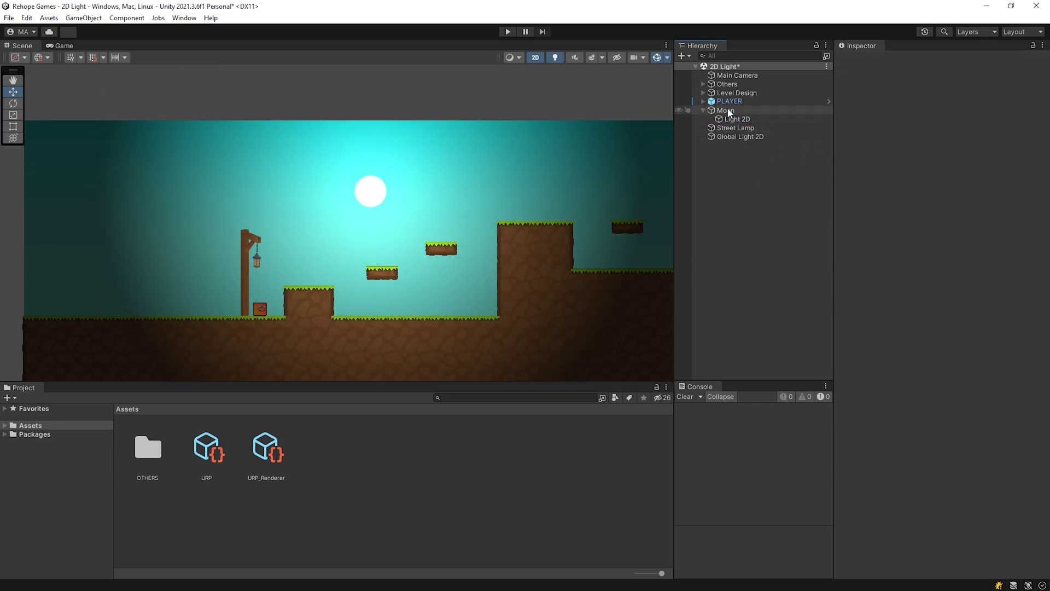
- Reposition the Moon above the first floating platform at about X 16.62, Y 14.75
double_click(729, 113)
mouse_move(315, 208)
mouse_down()
mouse_move(218, 195)
mouse_move(434, 192)
mouse_move(610, 156)
mouse_move(246, 181)
mouse_move(311, 195)
mouse_up()
scroll(336, 232, up, 1)
scroll(386, 281, up, 1)
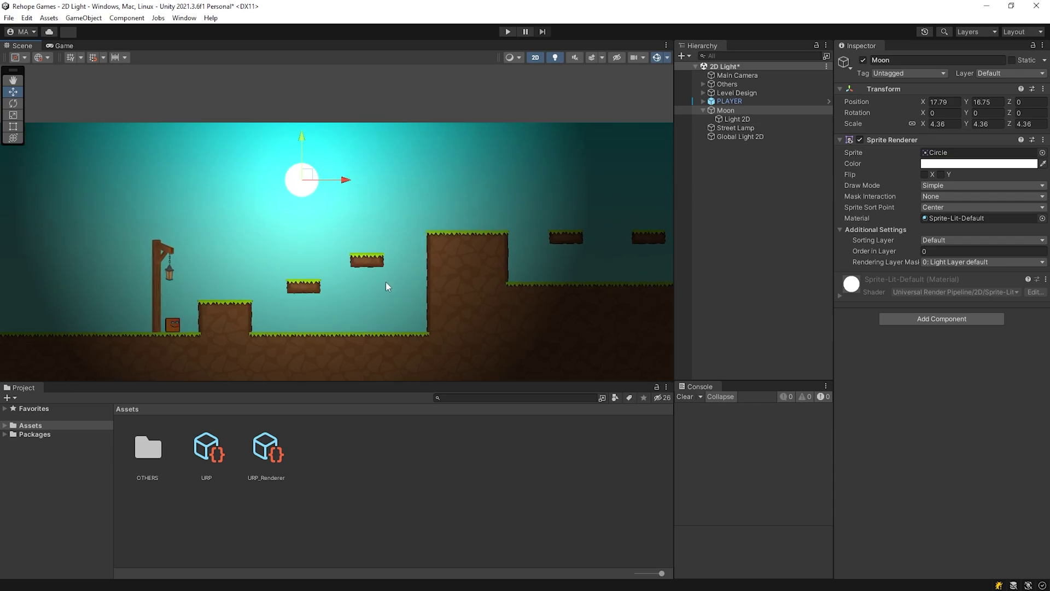
middle_drag(383, 308, 422, 268)
scroll(422, 268, up, 5)
middle_drag(394, 215, 412, 203)
drag(341, 95, 327, 117)
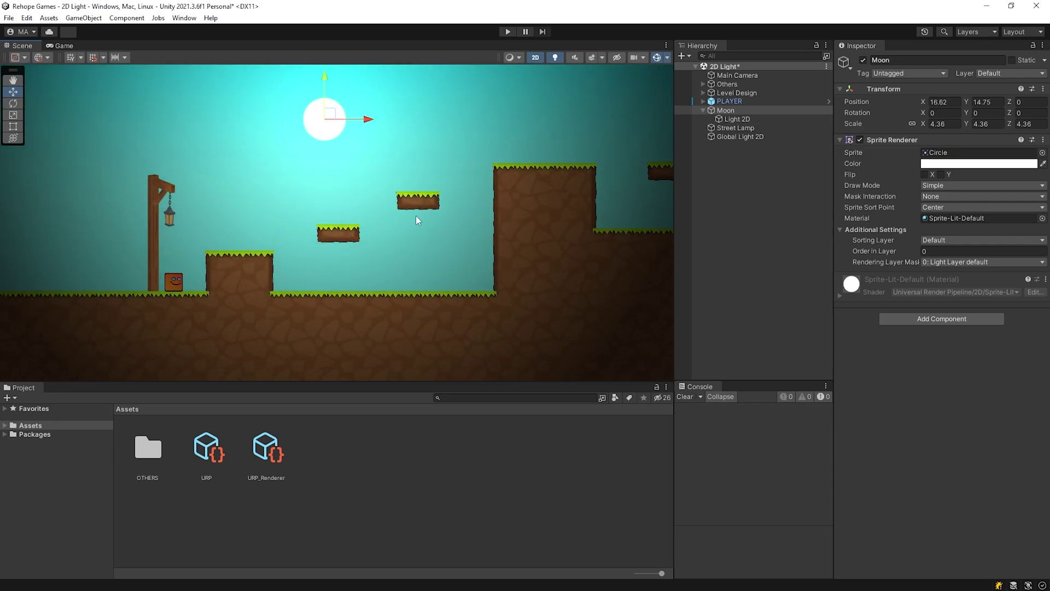
- Add a Shadow Caster 2D component to the lower floating platform, ground (2)
click(350, 235)
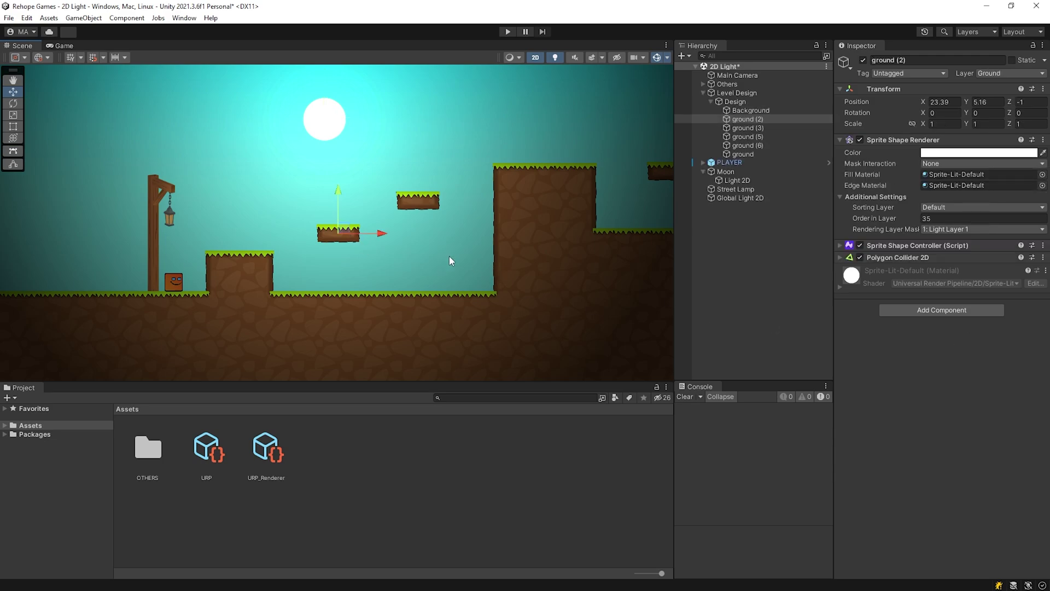
click(941, 310)
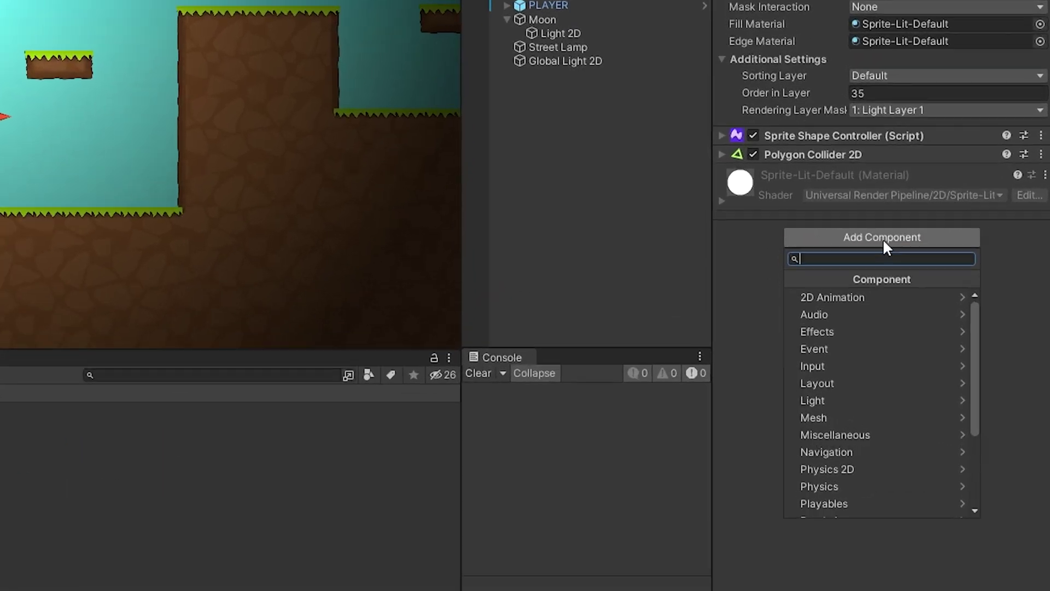
text(shado)
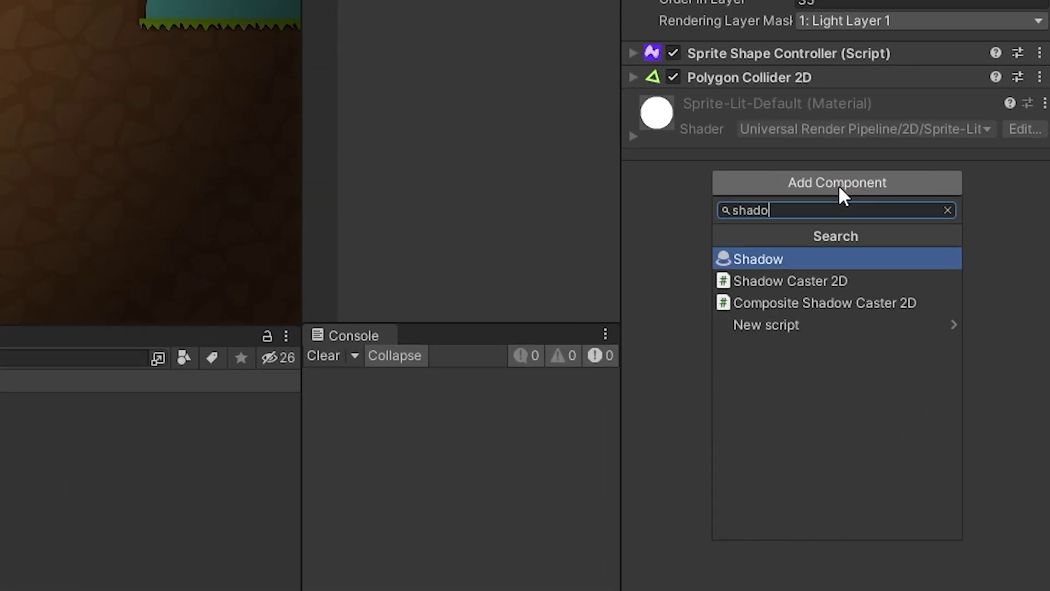
click(822, 281)
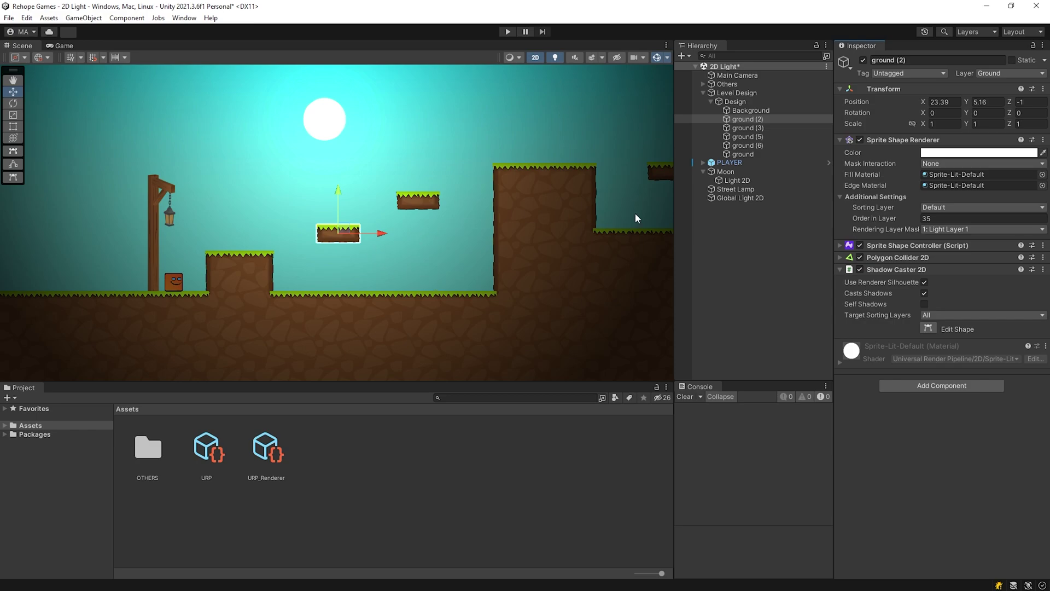
- Enable shadows on the Moon's Light 2D and lower the shadow strength to about 0.193
click(732, 172)
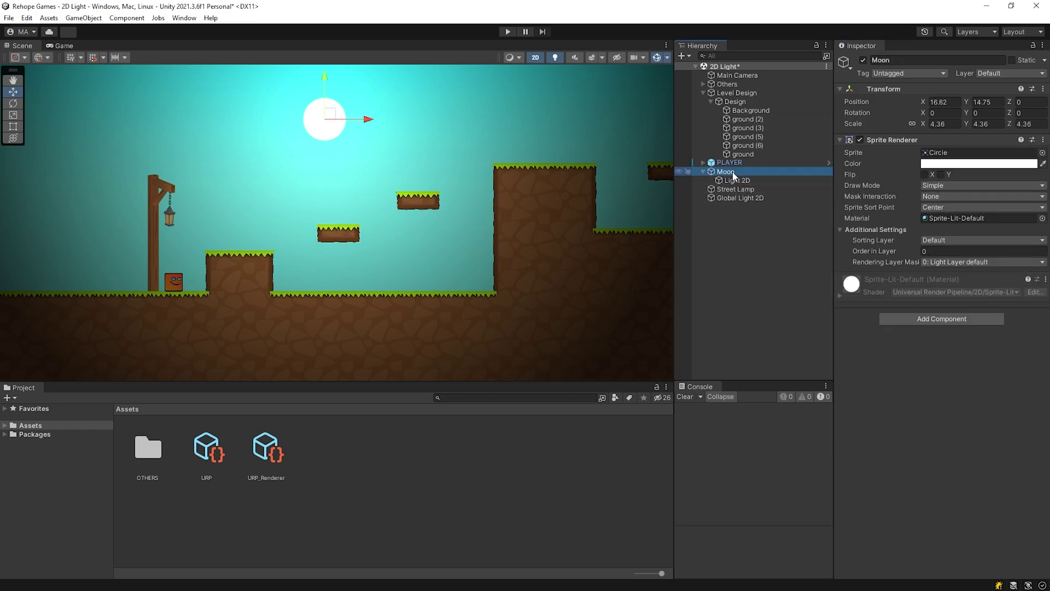
click(737, 180)
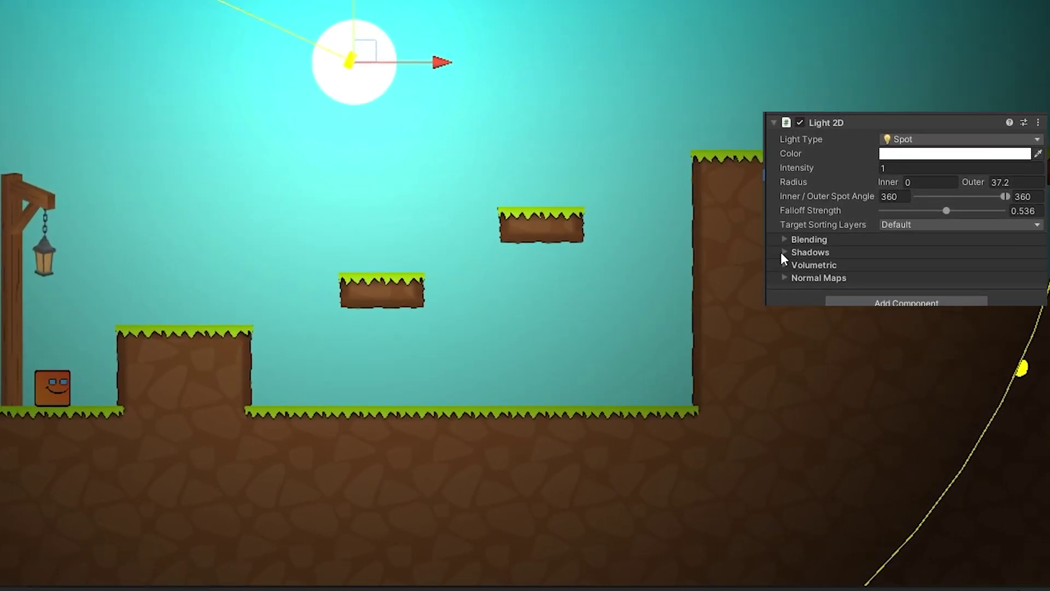
click(848, 239)
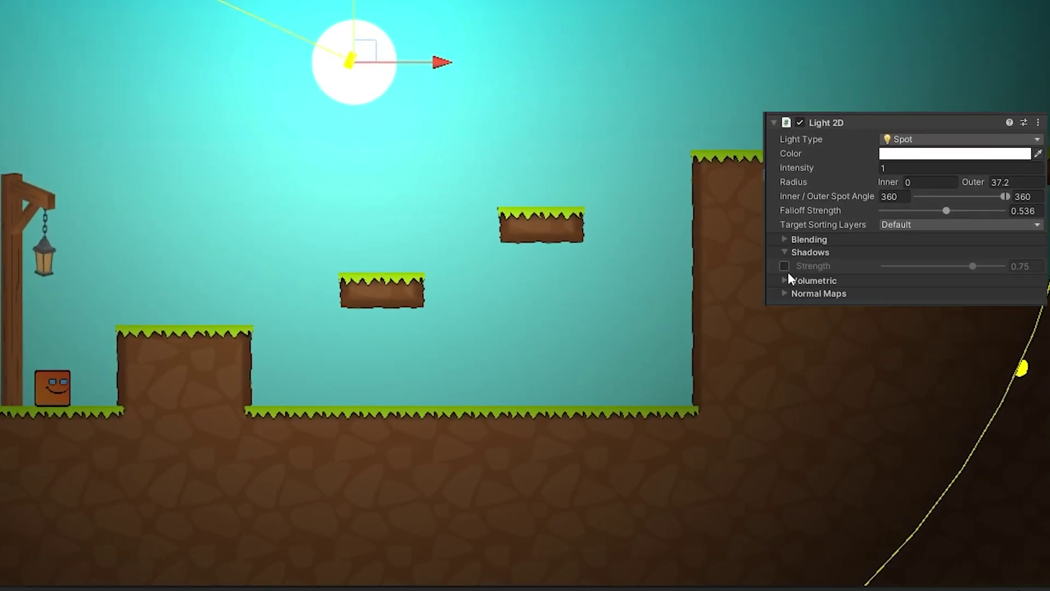
click(784, 266)
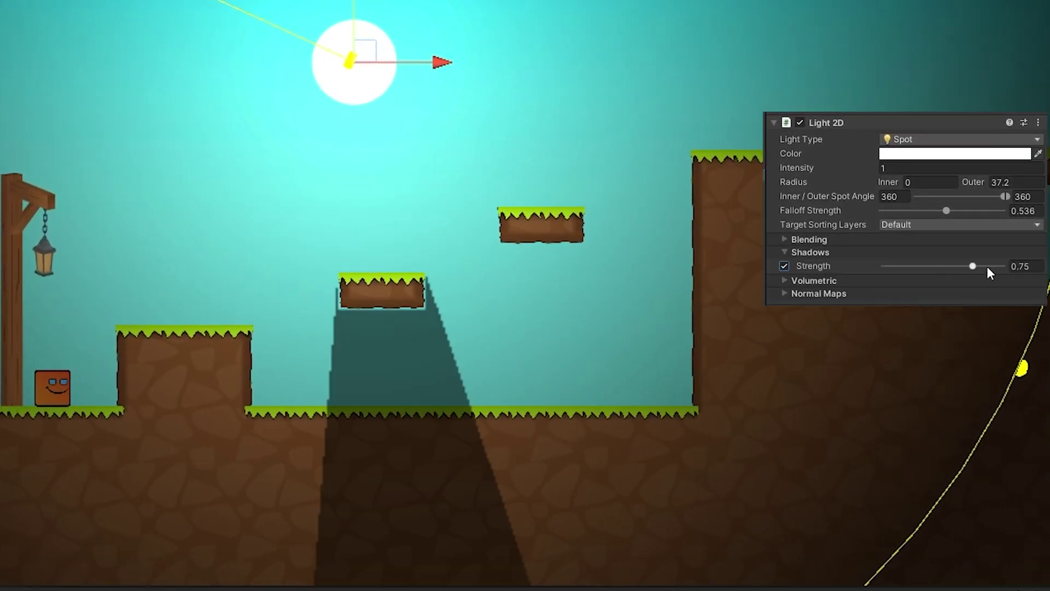
drag(968, 266, 942, 251)
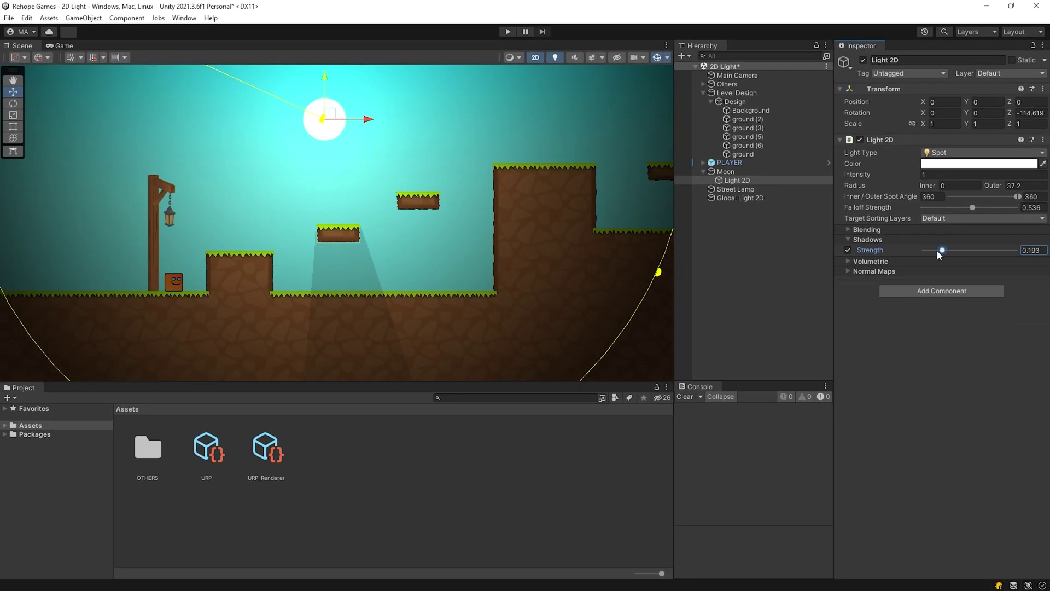
- Add a Shadow Caster 2D component to the higher floating platform, ground (3)
click(710, 172)
click(748, 128)
click(941, 307)
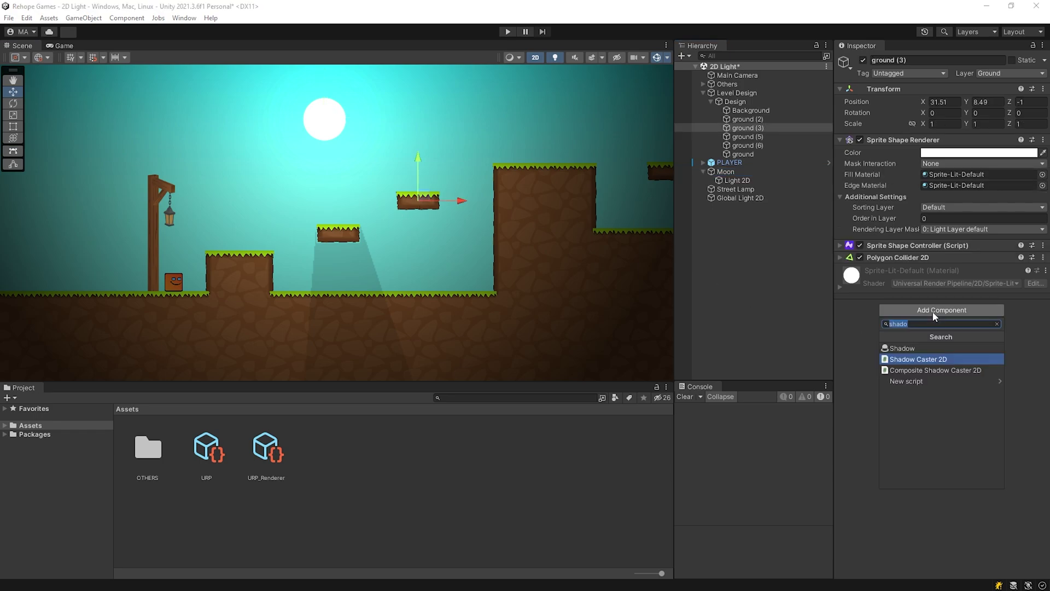
click(928, 357)
click(757, 281)
click(703, 93)
- Move the Moon around above the platforms to test the shadows, leaving it at about X 15.24, Y 15.83
click(717, 110)
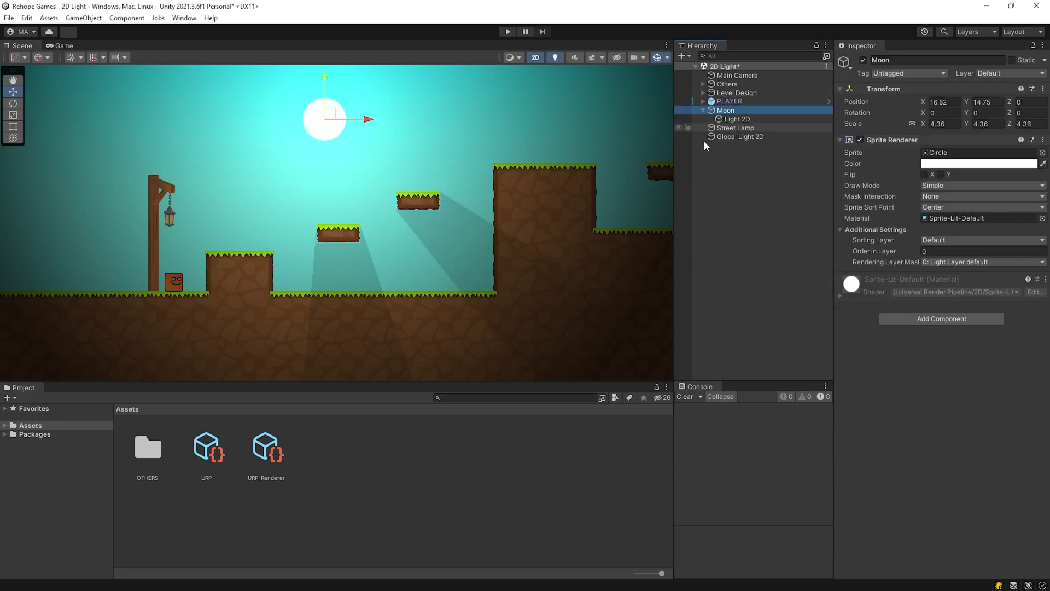
scroll(317, 341, down, 6)
drag(329, 166, 362, 174)
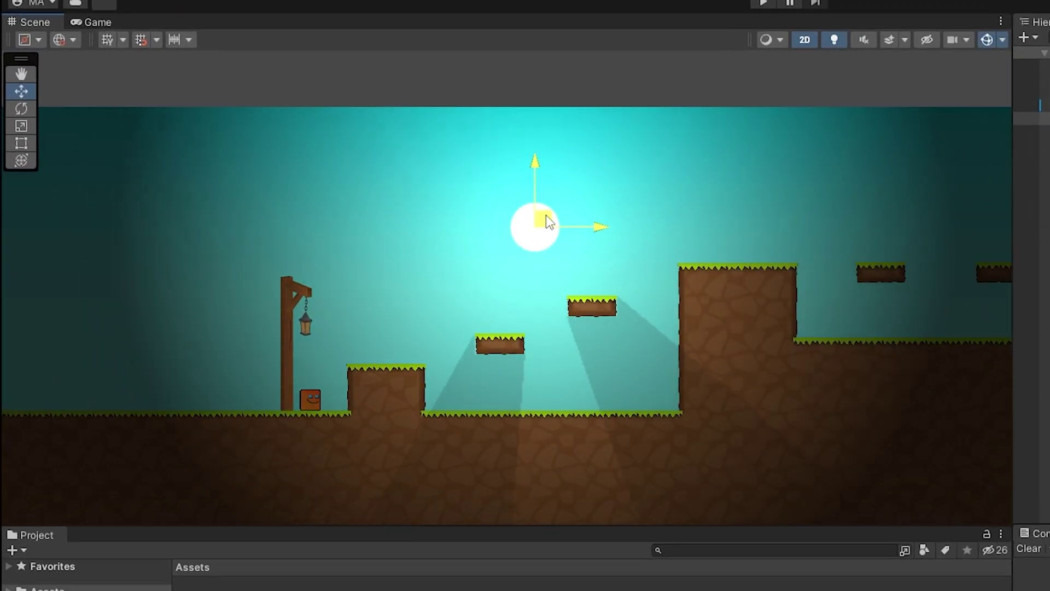
drag(547, 220, 476, 191)
middle_drag(499, 291, 501, 236)
mouse_move(485, 148)
mouse_down()
mouse_move(503, 149)
mouse_move(485, 149)
mouse_up()
scroll(531, 230, up, 2)
middle_drag(546, 241, 549, 255)
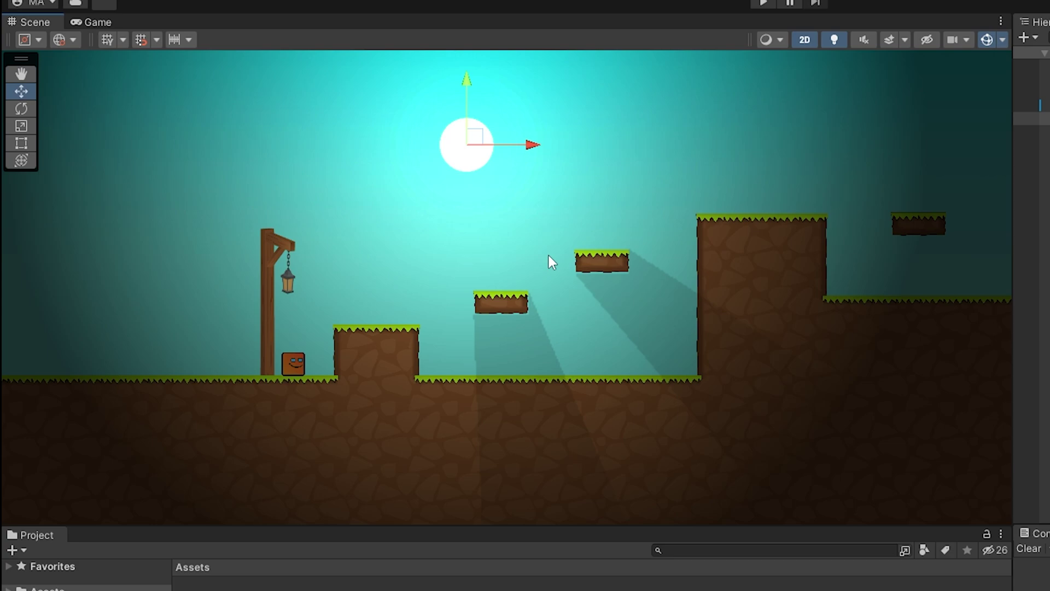
scroll(290, 271, up, 1)
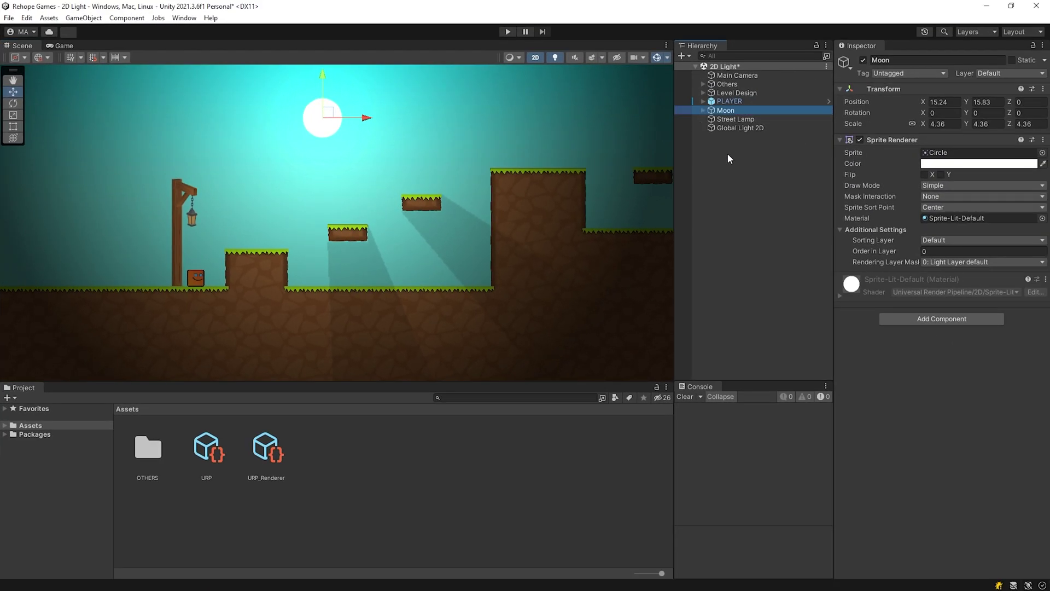
- Create another Spot Light 2D and make it a child of the Street Lamp
right_click(724, 170)
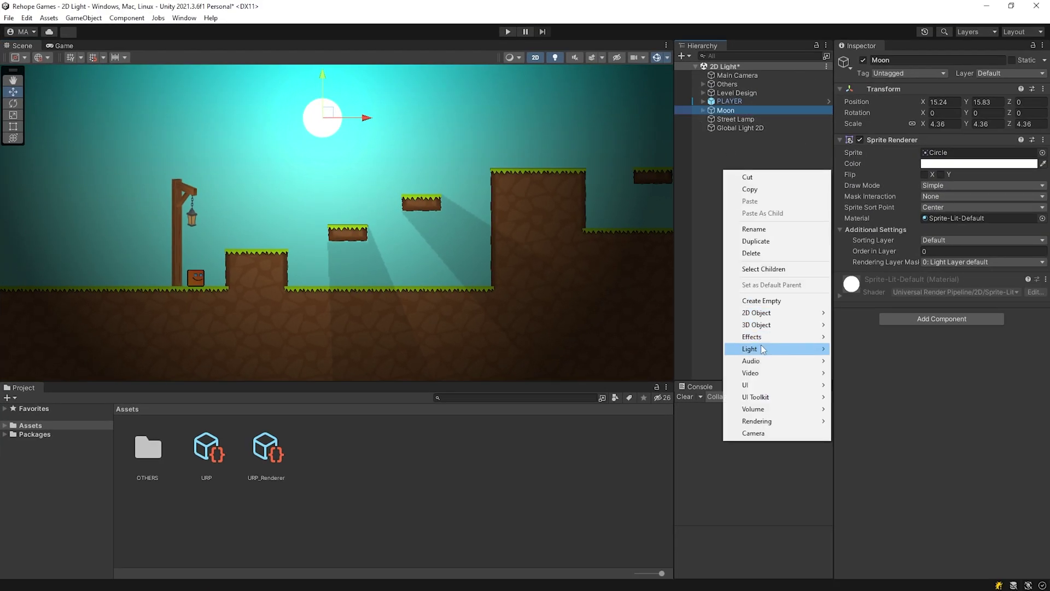
mouse_move(764, 349)
click(863, 441)
drag(729, 135, 736, 121)
click(735, 159)
click(736, 127)
- Place the lamp's light at the lantern and shape it into a downward 93.25-degree cone with an outer radius of about 12.21
drag(343, 214, 194, 198)
scroll(195, 197, up, 8)
middle_drag(194, 197, 195, 165)
drag(184, 164, 188, 232)
drag(181, 125, 252, 231)
drag(189, 233, 175, 358)
scroll(195, 181, up, 1)
mouse_move(187, 173)
mouse_down()
mouse_move(198, 166)
mouse_move(194, 176)
mouse_up()
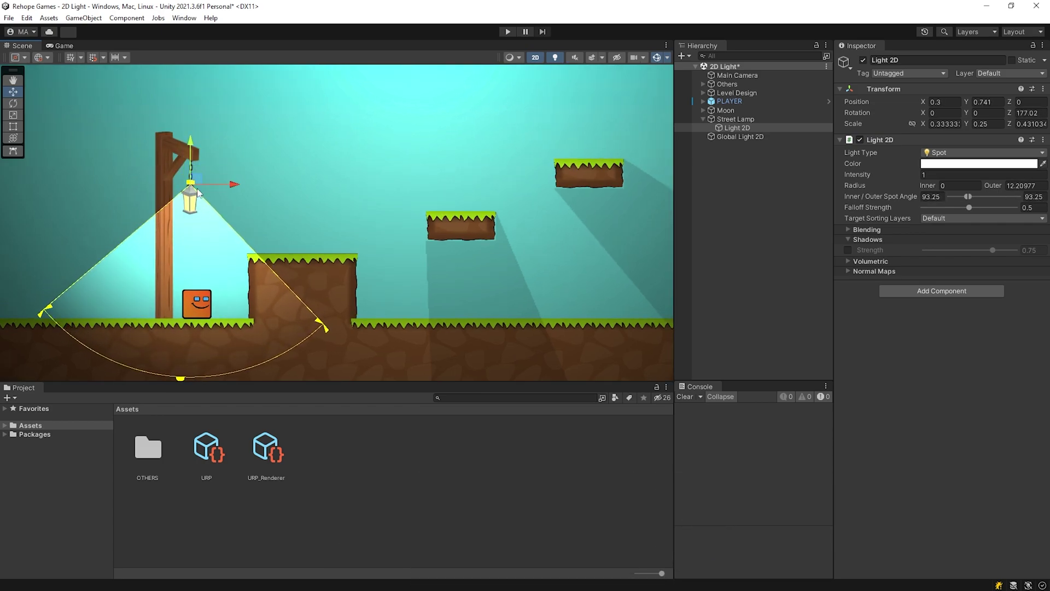
- Narrow the inner angle of the lamp's light cone and extend its outer radius slightly
middle_drag(250, 243, 285, 211)
drag(349, 290, 325, 306)
middle_drag(346, 355, 389, 334)
drag(260, 325, 269, 350)
- Change the street lamp light's color to a warm orange
click(963, 164)
mouse_move(1035, 230)
mouse_down()
mouse_move(1012, 219)
mouse_move(1025, 218)
mouse_up()
click(1039, 155)
click(411, 163)
scroll(411, 162, down, 4)
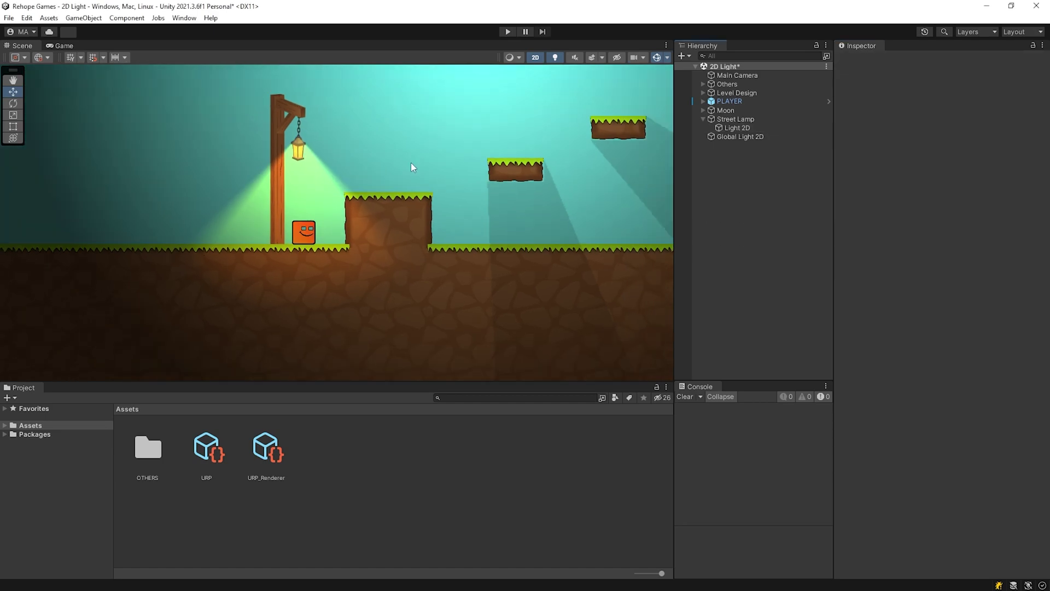
- Add a Sprite Light 2D to the scene near the tall ground block beyond the floating platforms
middle_drag(333, 183, 280, 250)
scroll(280, 251, up, 3)
scroll(402, 185, down, 1)
middle_drag(422, 176, 102, 123)
right_click(746, 188)
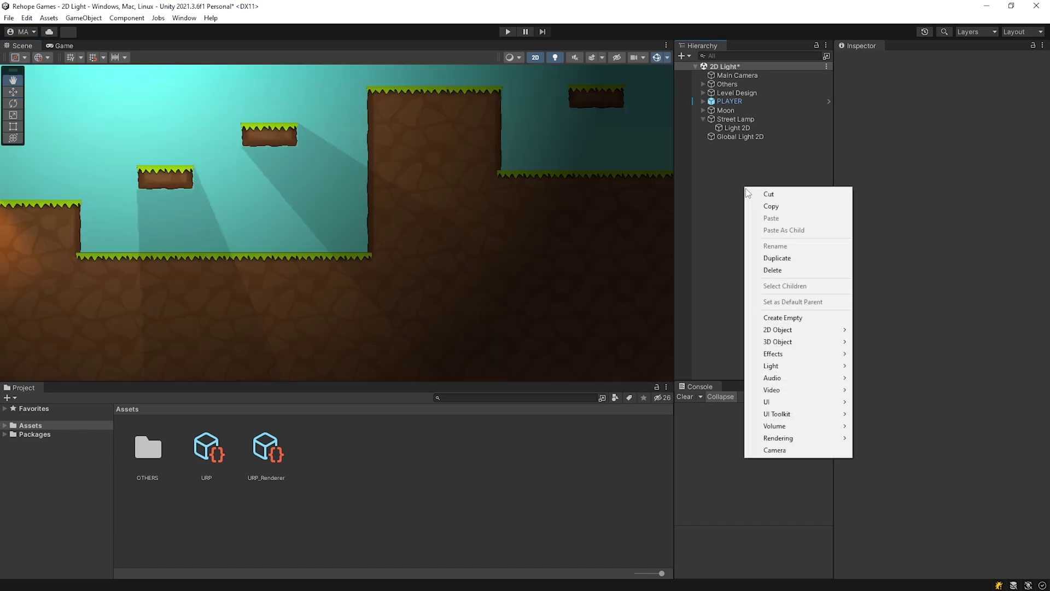
mouse_move(784, 366)
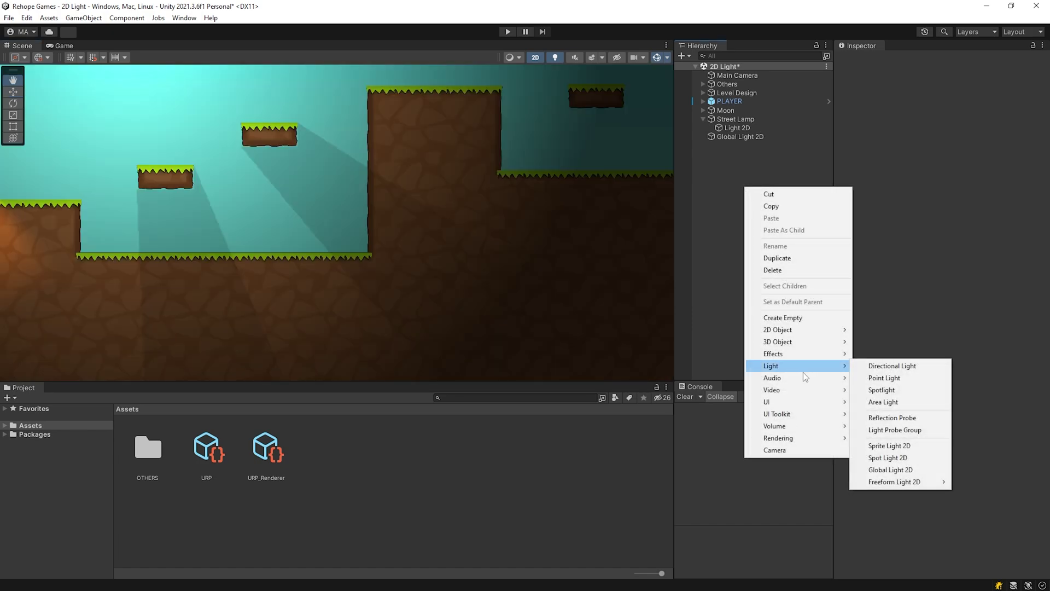
click(902, 449)
click(730, 221)
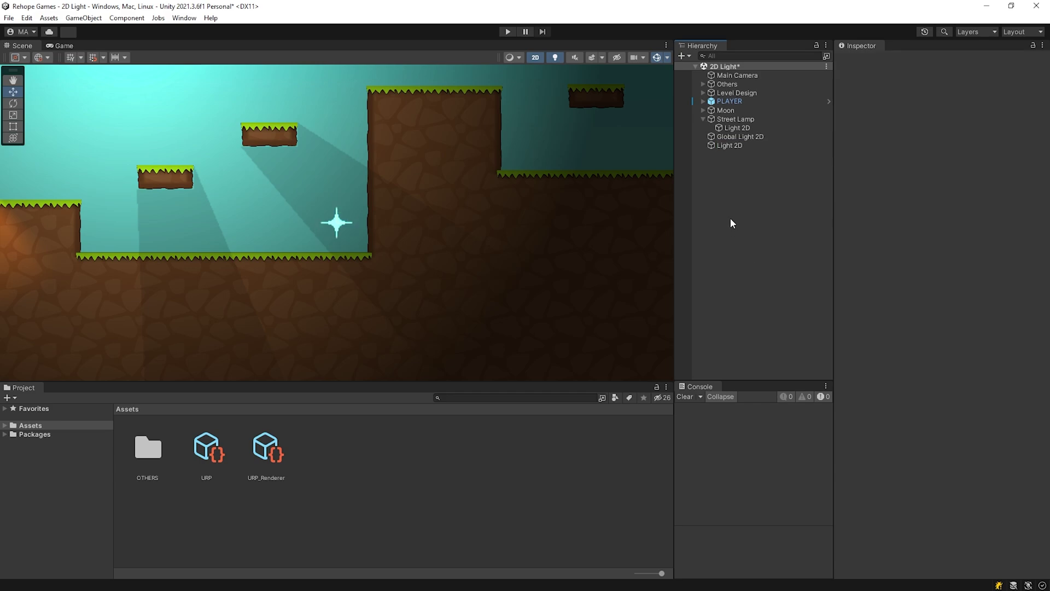
- Move the sprite light onto the dark ground at about X 42.41, Y -2.88
click(730, 145)
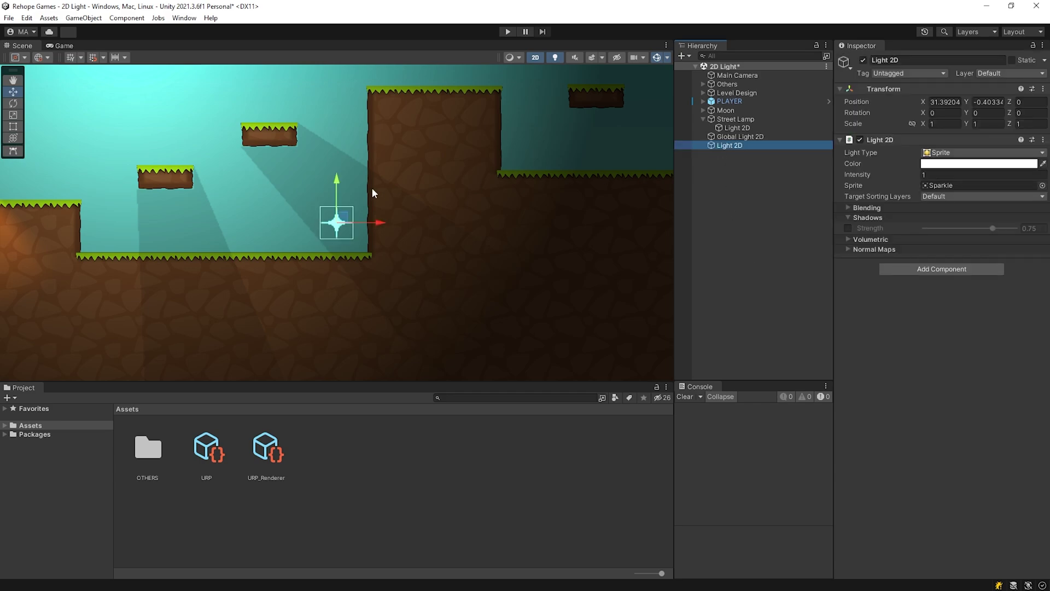
drag(350, 219, 491, 251)
scroll(513, 267, up, 4)
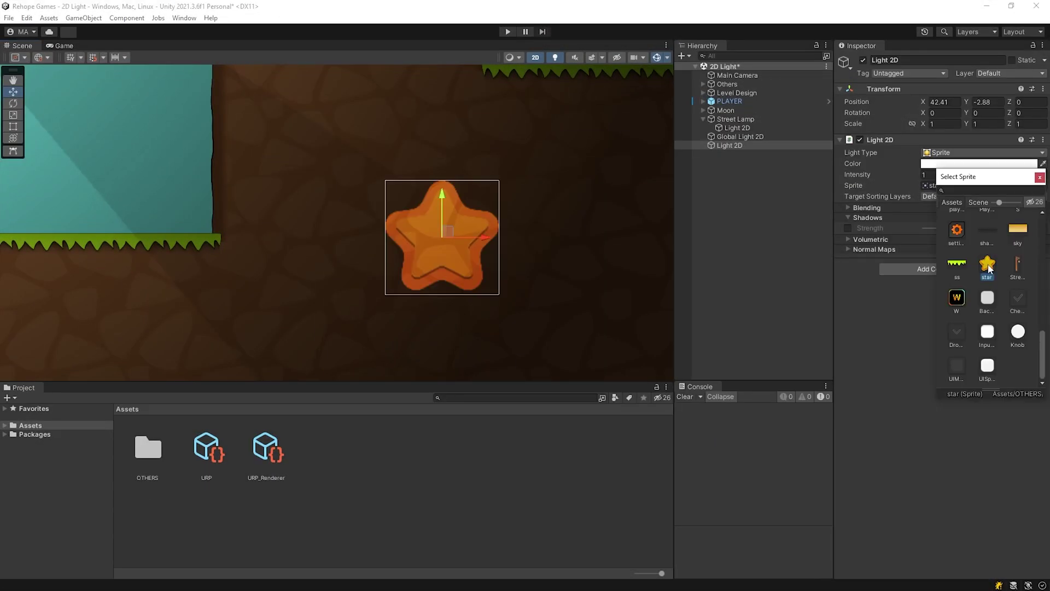
- Try different sprites for the sprite light, including star and Knob, and settle on the Ball sprite
click(958, 264)
click(956, 235)
click(982, 266)
click(1018, 331)
scroll(992, 328, up, 8)
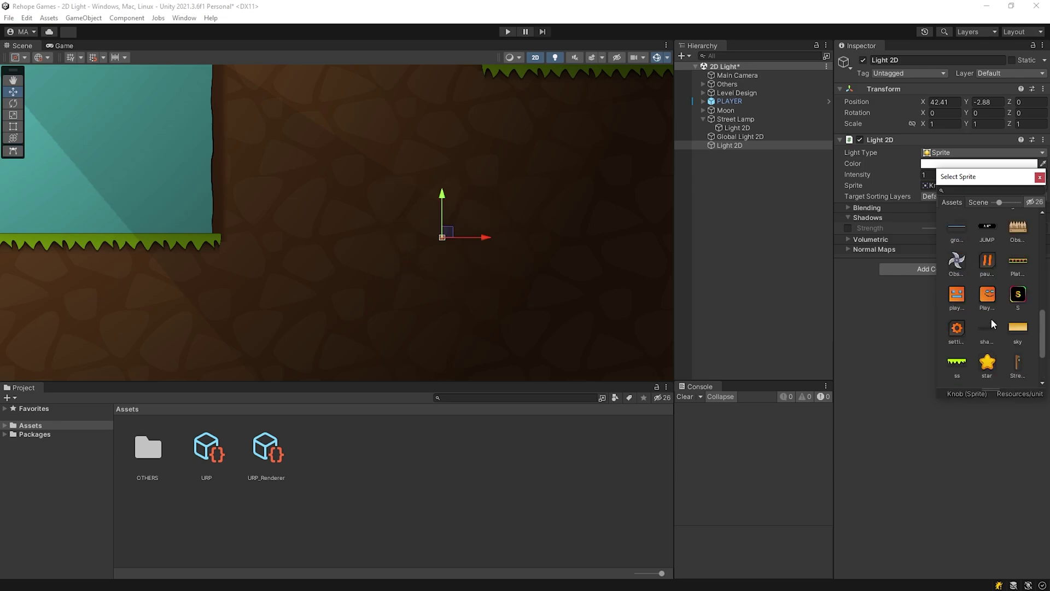
scroll(995, 327, up, 2)
click(991, 256)
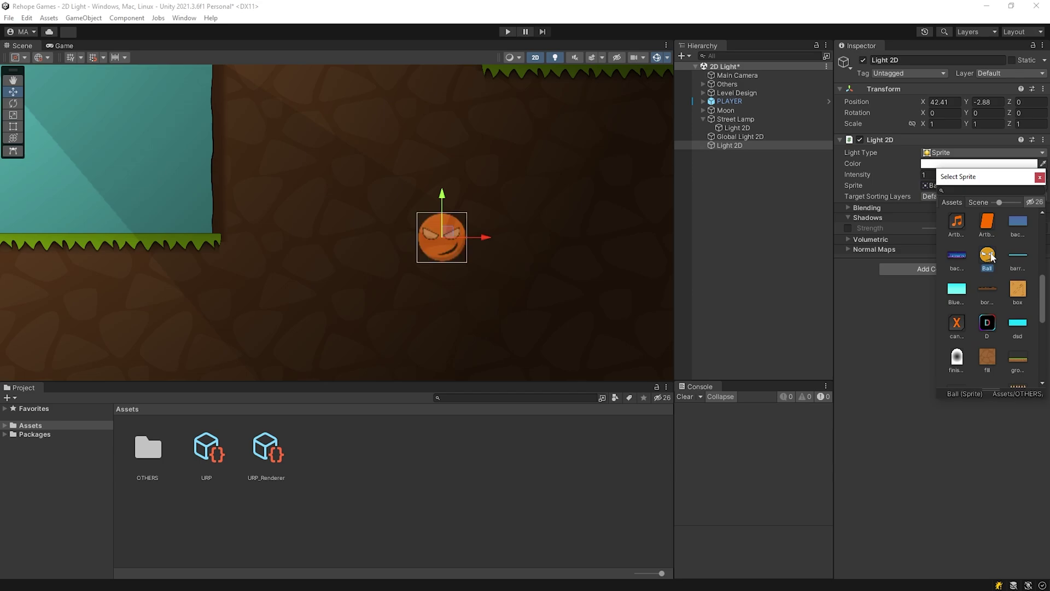
click(1038, 176)
- Increase the sprite light's intensity and tint its color yellow-green
click(913, 176)
text(2.6)
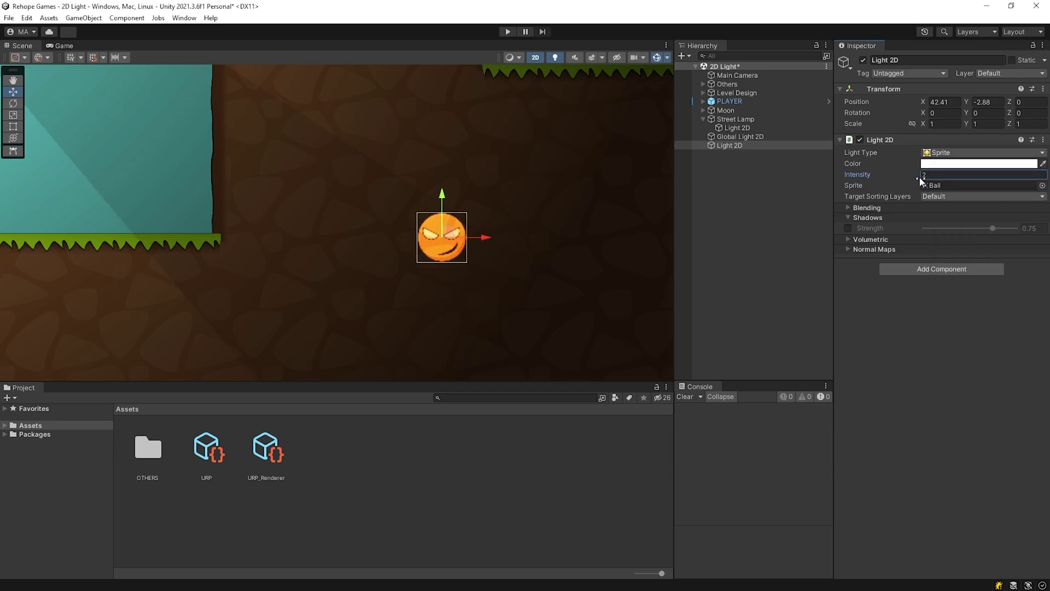
click(944, 163)
click(1002, 220)
drag(1004, 202, 978, 196)
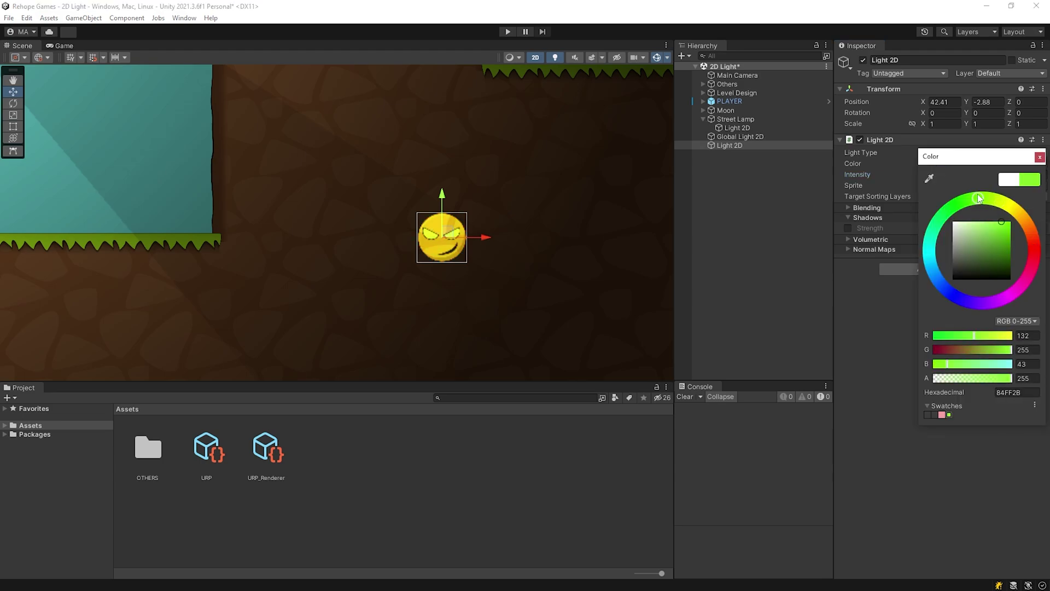
- Delete the sprite light from the scene
click(793, 160)
click(743, 146)
key(Delete)
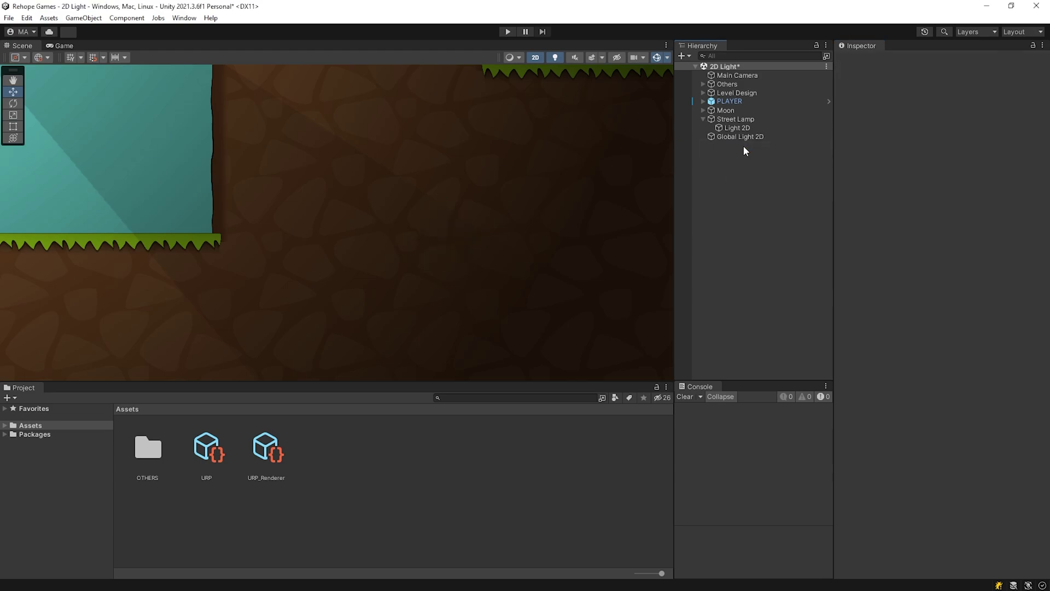
- Add a square Freeform Light 2D and move it over the dark ground to about X 41.52, Y -2.17
right_click(711, 185)
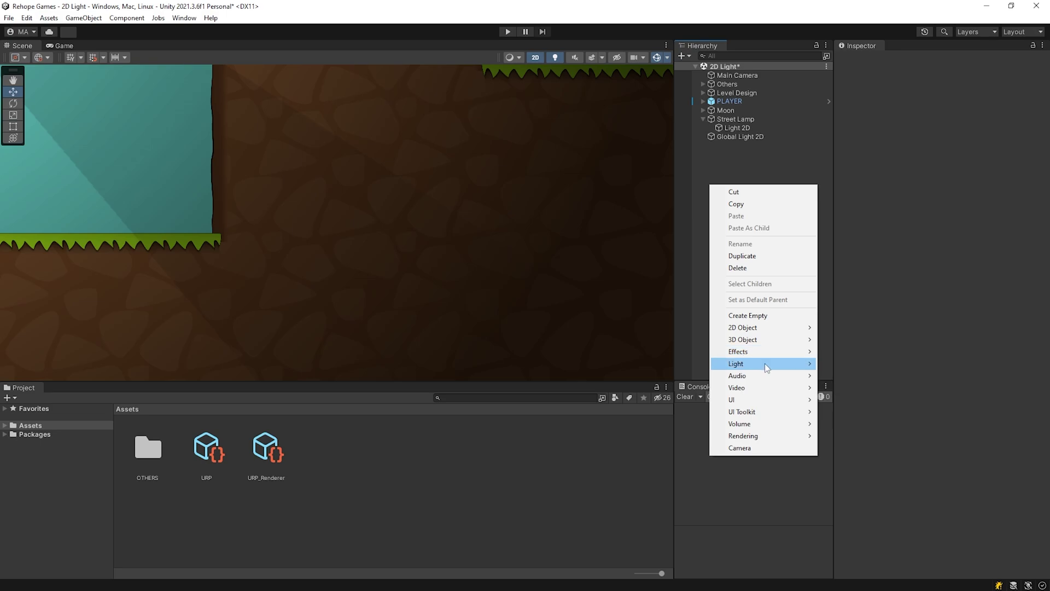
mouse_move(765, 365)
mouse_move(899, 478)
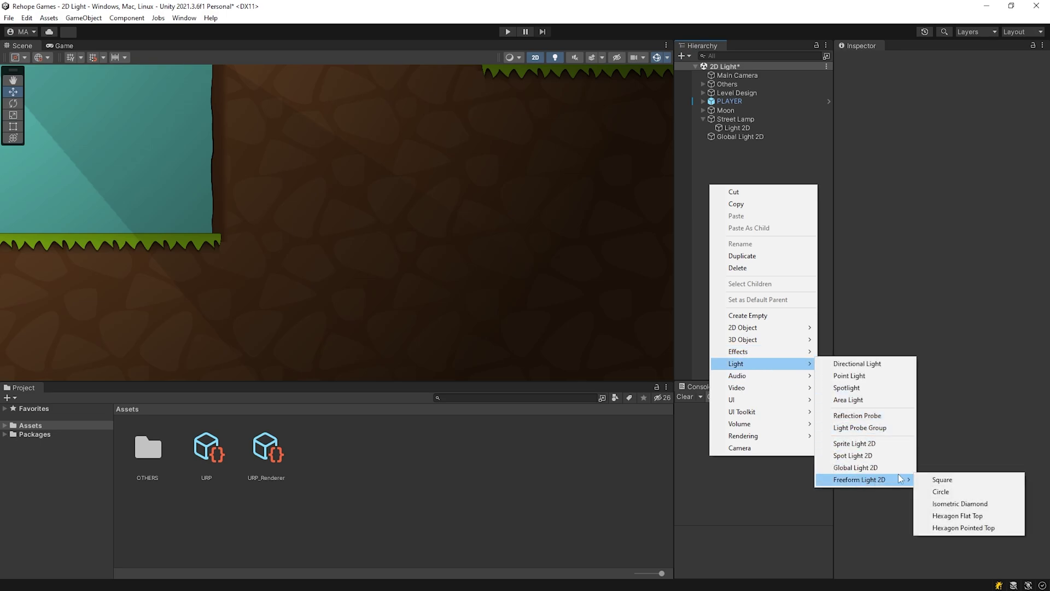
click(994, 482)
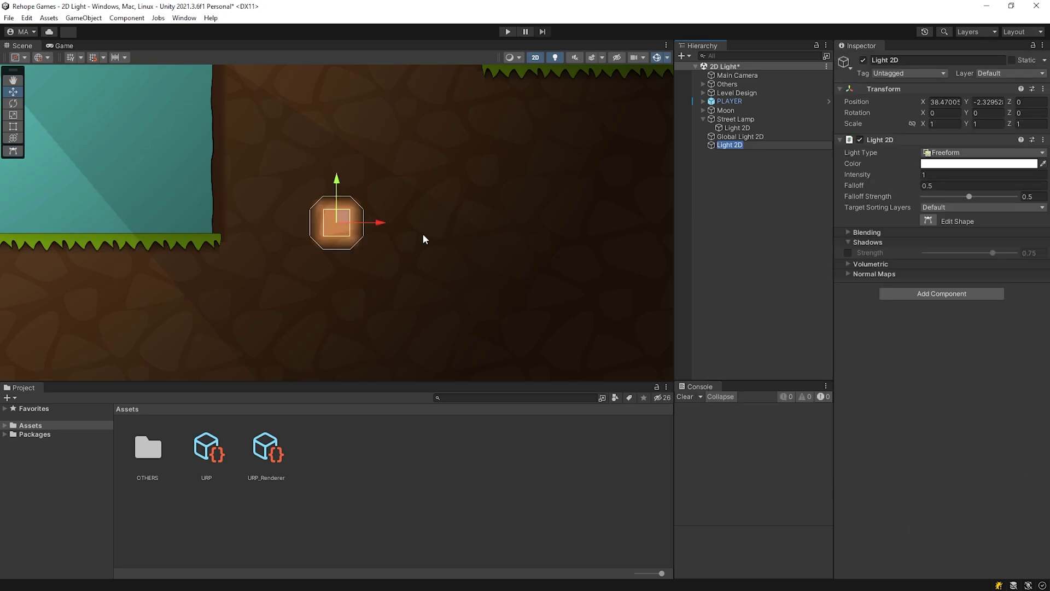
click(749, 196)
click(722, 145)
drag(339, 219, 423, 212)
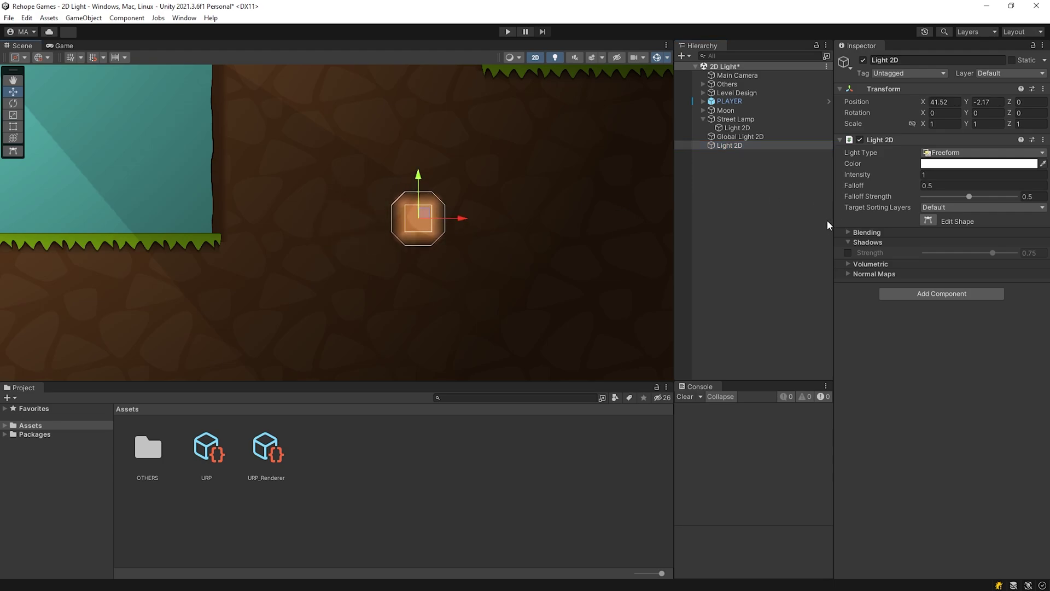
- Reshape the freeform light into a large irregular quadrilateral by its corner points and set its falloff to 1.65
click(928, 222)
scroll(526, 252, up, 2)
drag(417, 229, 549, 268)
drag(383, 229, 271, 309)
drag(417, 196, 481, 174)
drag(918, 185, 940, 189)
- Change the freeform light's color to a pale yellow-green
click(946, 163)
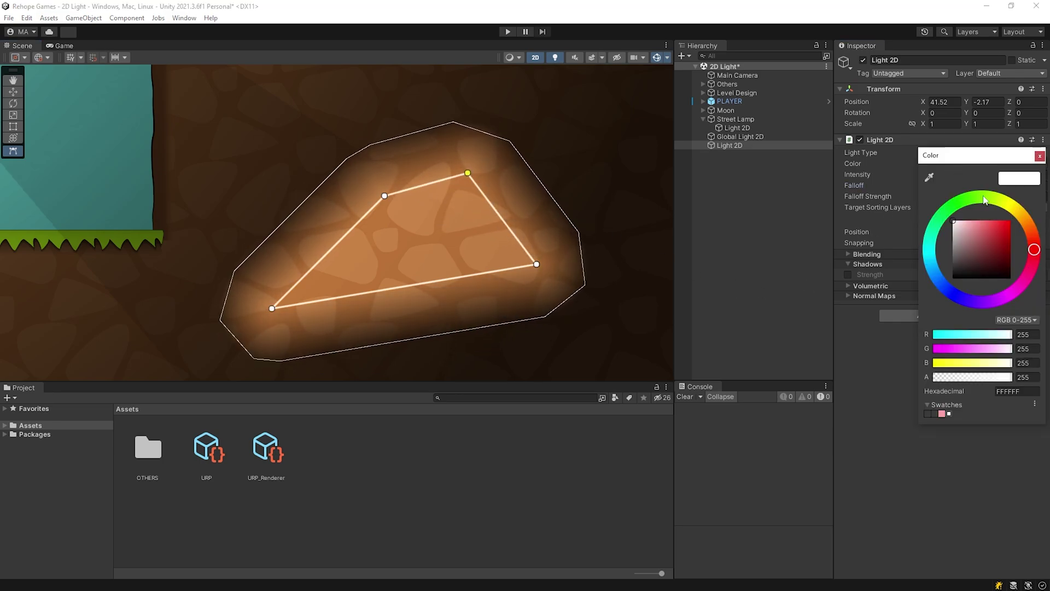
click(987, 224)
drag(1007, 202, 1010, 205)
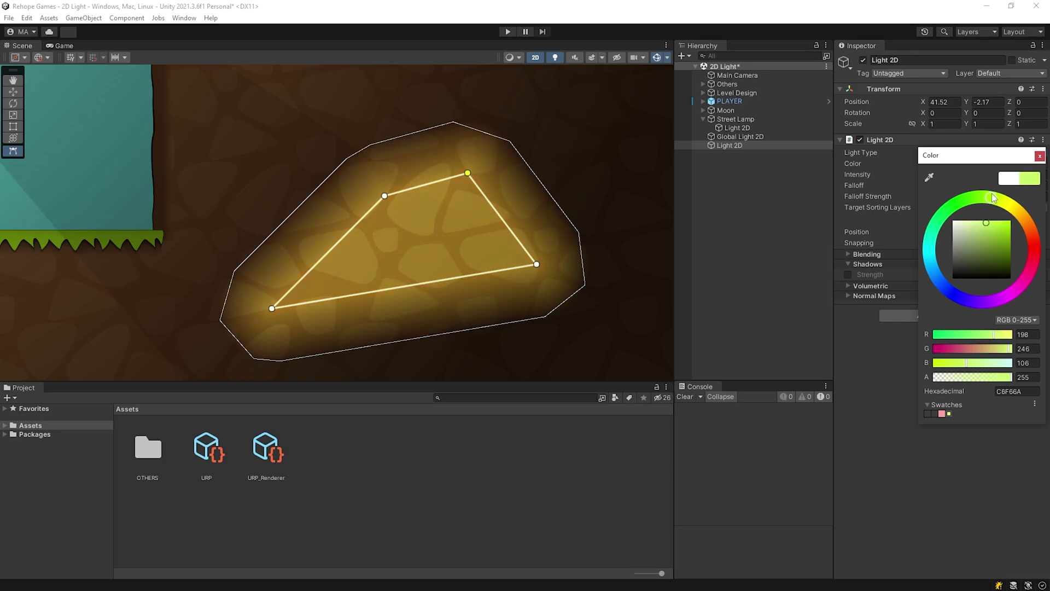
click(1041, 156)
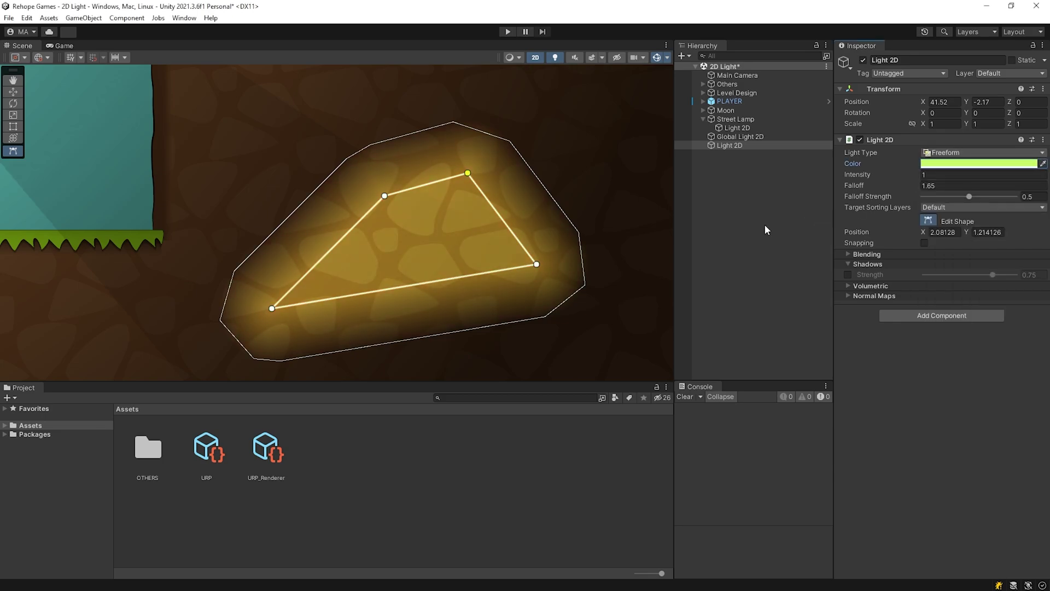
- Delete the freeform light from the scene
click(849, 264)
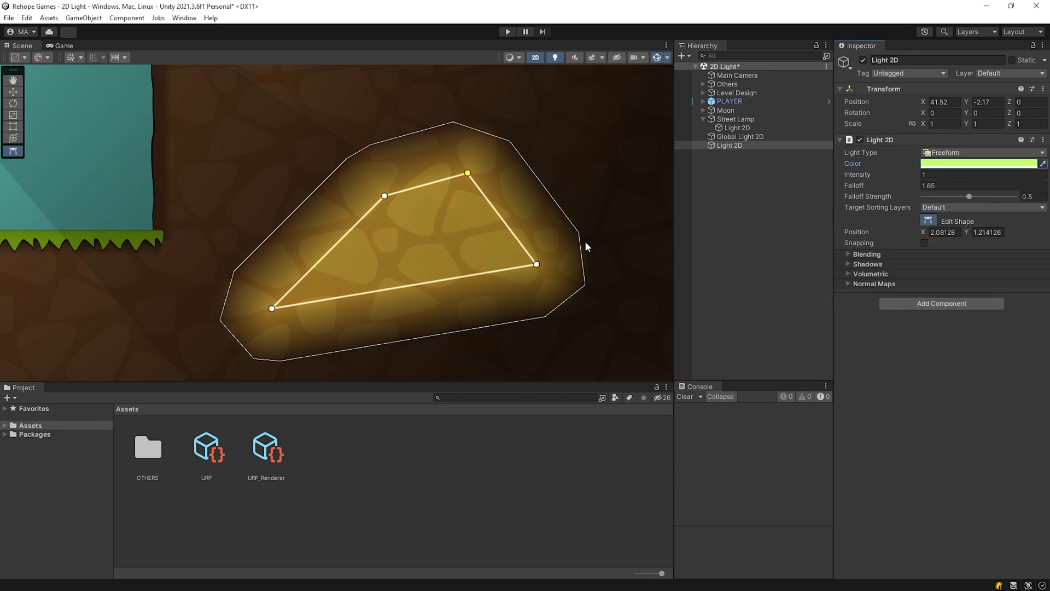
scroll(585, 240, down, 1)
drag(916, 176, 912, 176)
scroll(523, 224, down, 3)
drag(465, 258, 571, 324)
click(731, 146)
key(Delete)
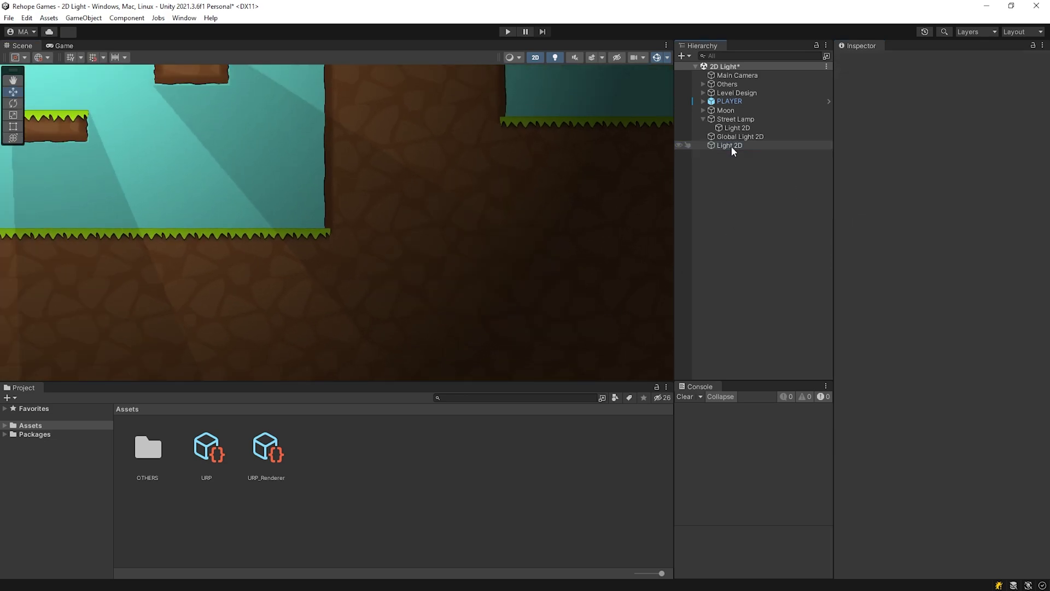
- Delete the Light 2D children of the Street Lamp and the Moon, leaving only the global light
scroll(412, 175, down, 5)
middle_drag(155, 232, 217, 237)
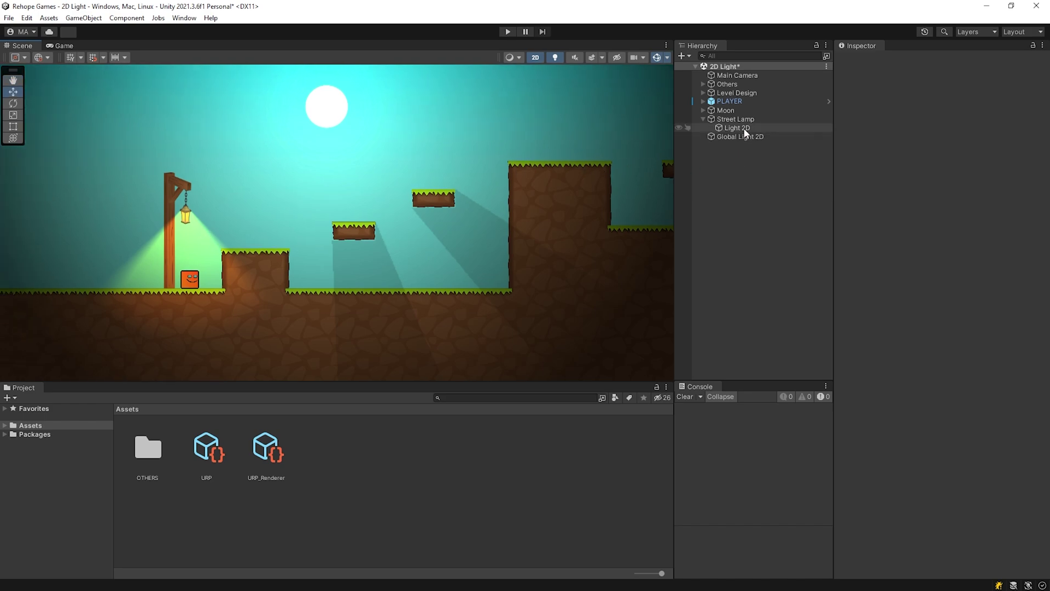
drag(747, 133, 726, 111)
click(726, 110)
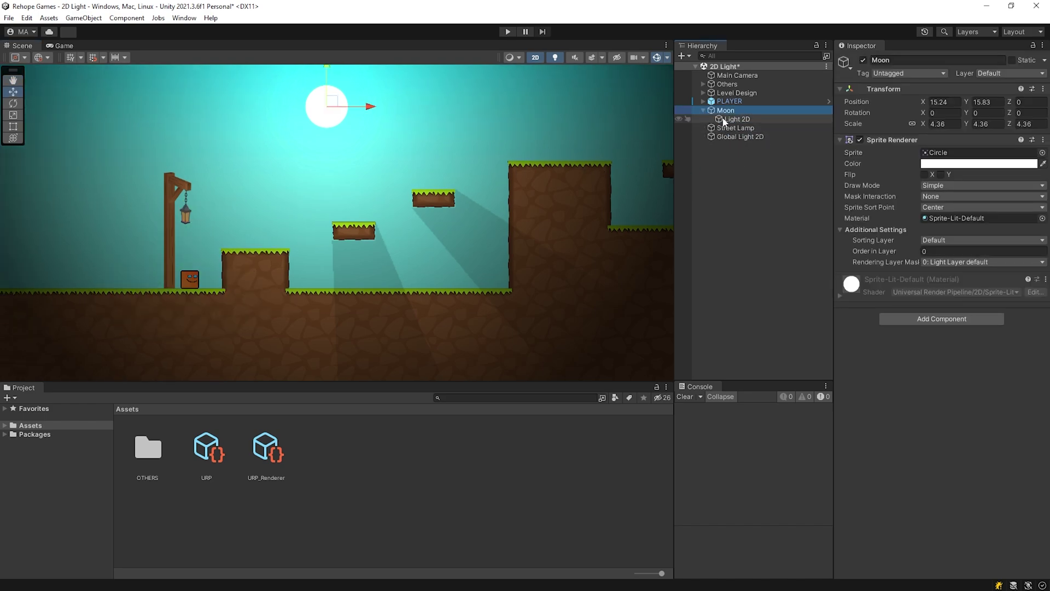
click(727, 119)
key(Delete)
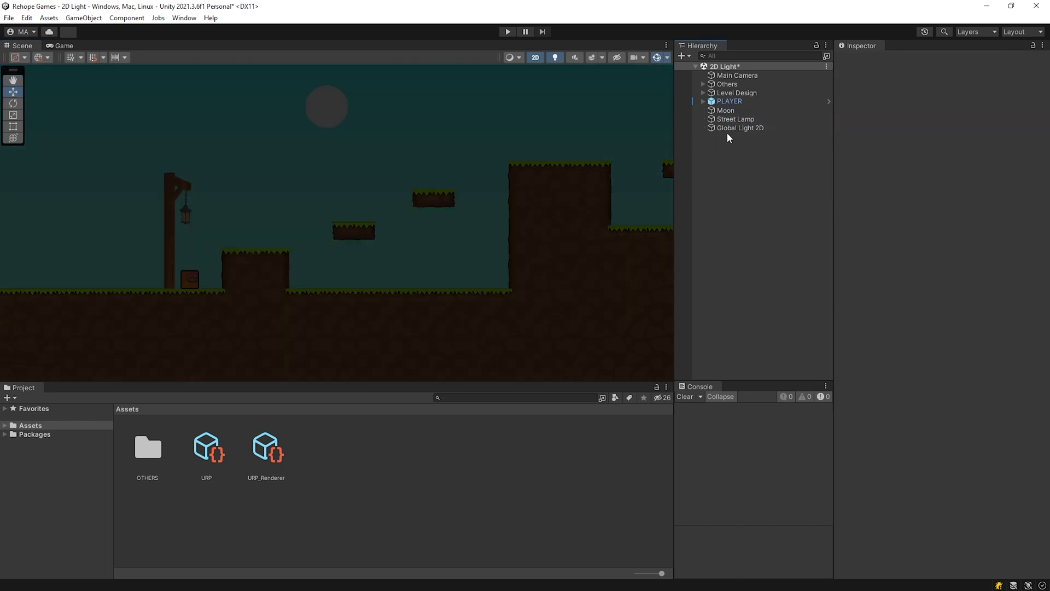
- Add a Spot Light 2D as a child of PLAYER and reset its transform to center it on the character
right_click(736, 176)
mouse_move(793, 358)
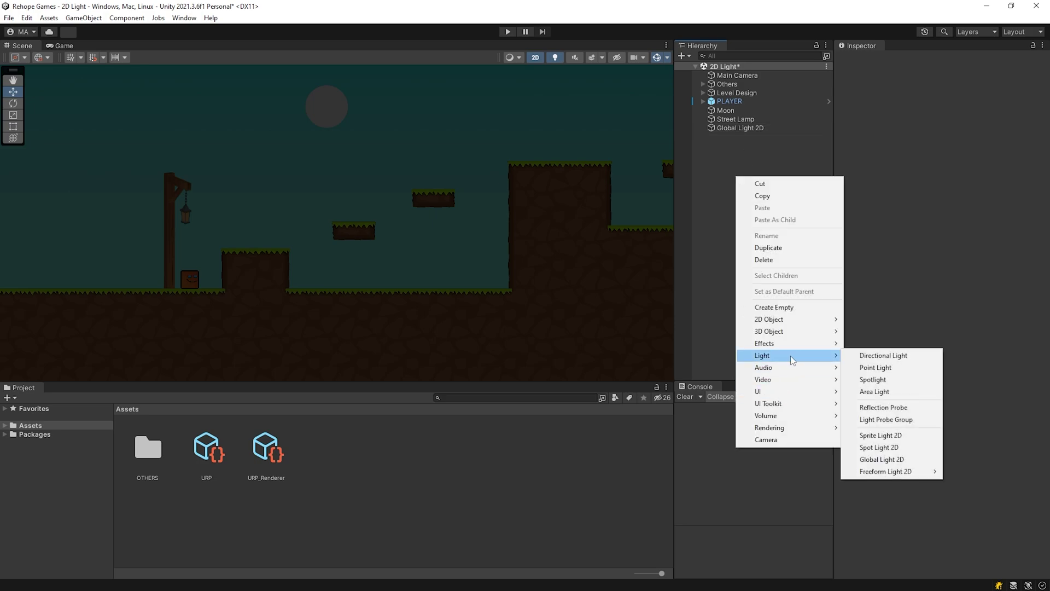
click(865, 447)
drag(730, 137, 731, 103)
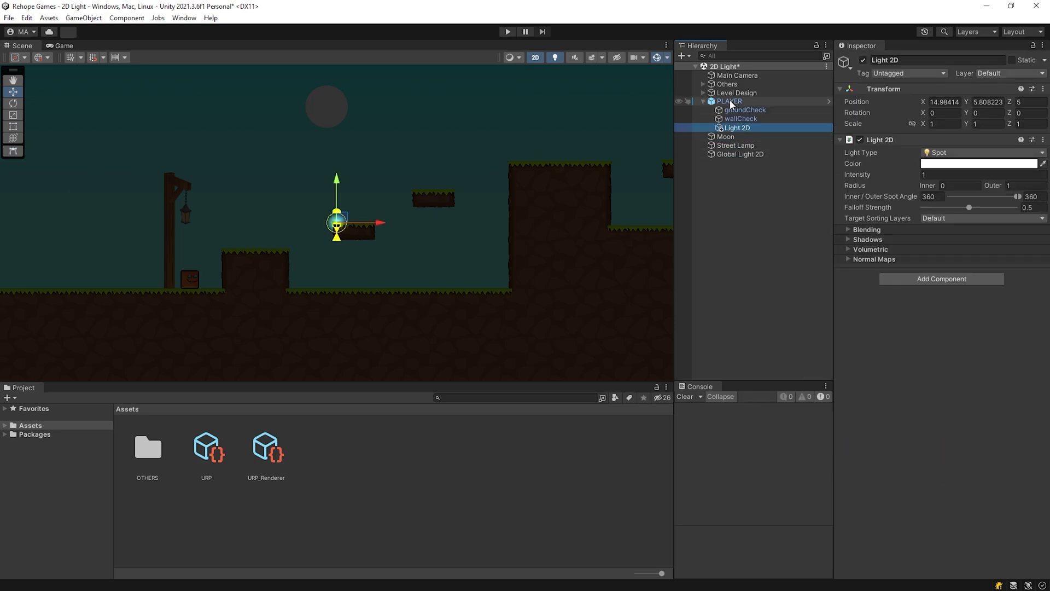
right_click(930, 89)
click(958, 98)
key(f)
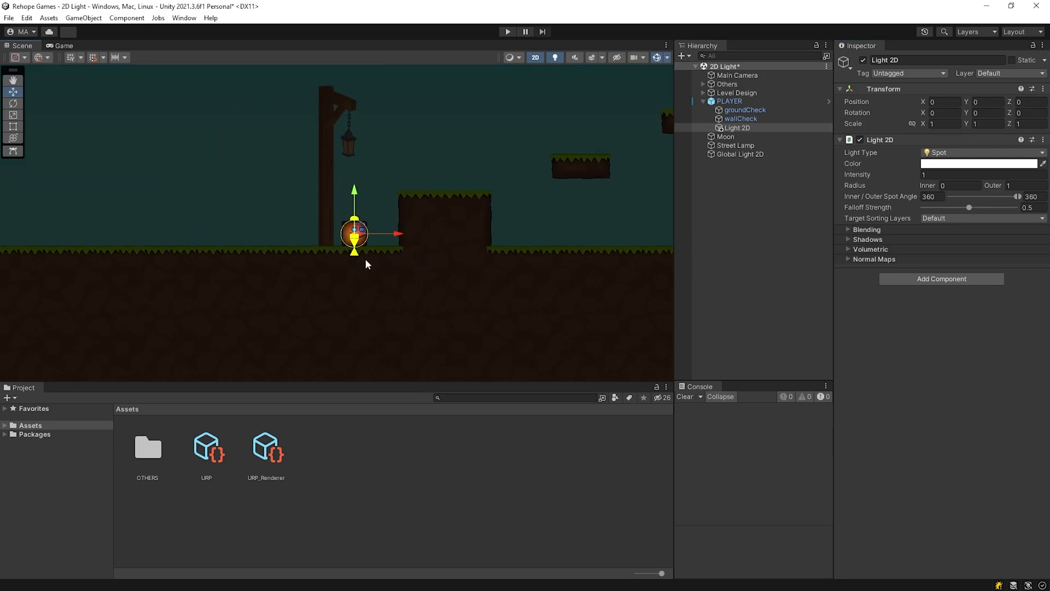
- Enlarge the player light's outer radius to about 16.29 and set its falloff strength to 0.625
scroll(361, 259, up, 3)
drag(358, 198, 541, 231)
scroll(543, 236, down, 4)
middle_drag(549, 257, 481, 270)
drag(474, 250, 558, 251)
drag(961, 208, 981, 207)
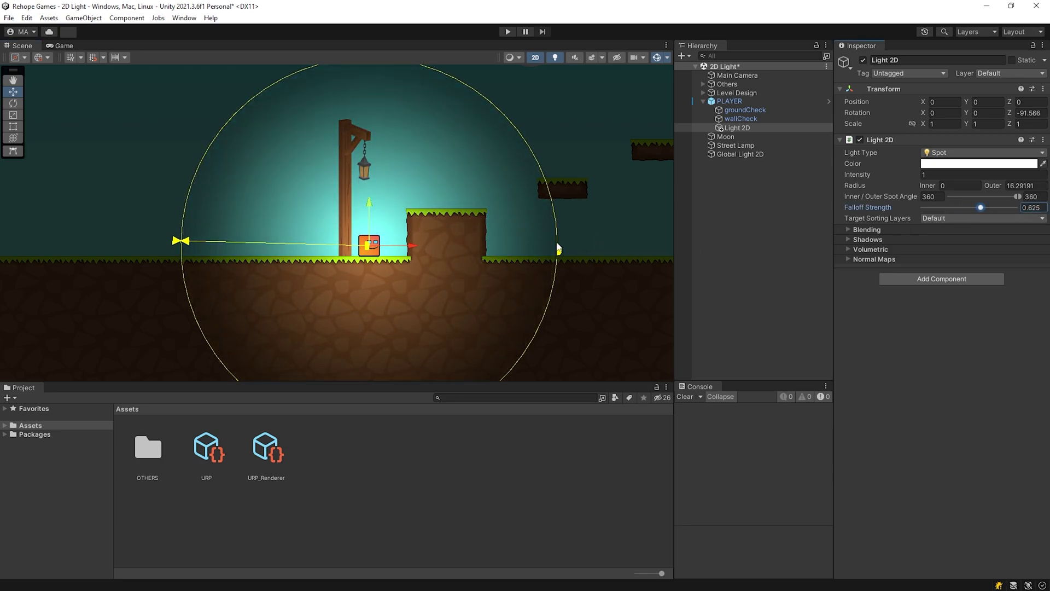
- Collapse the PLAYER hierarchy and run the game to check the light that follows the character
scroll(558, 249, down, 2)
middle_drag(548, 241, 533, 242)
click(720, 214)
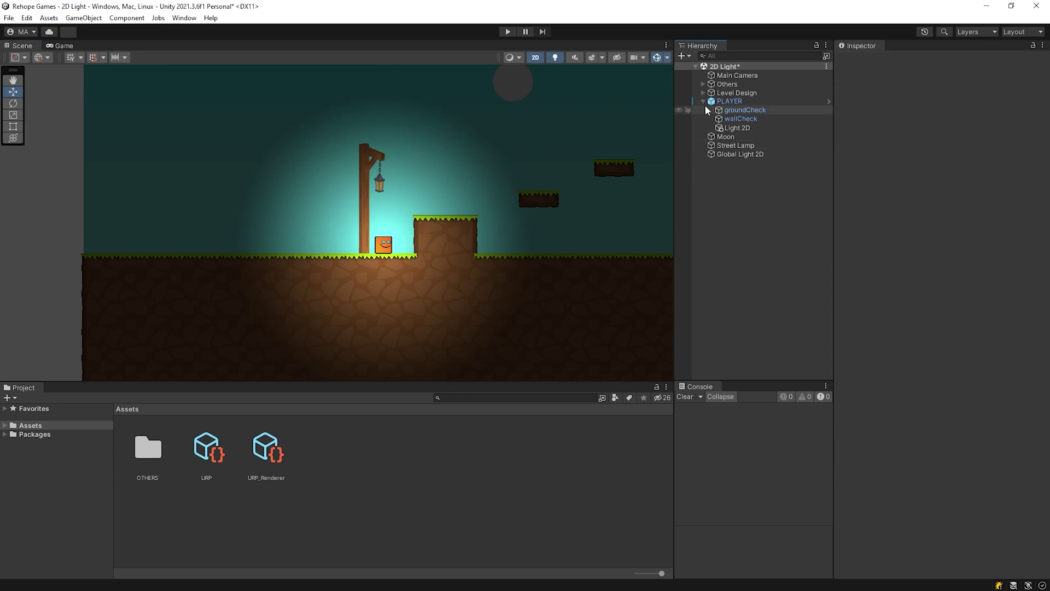
click(704, 101)
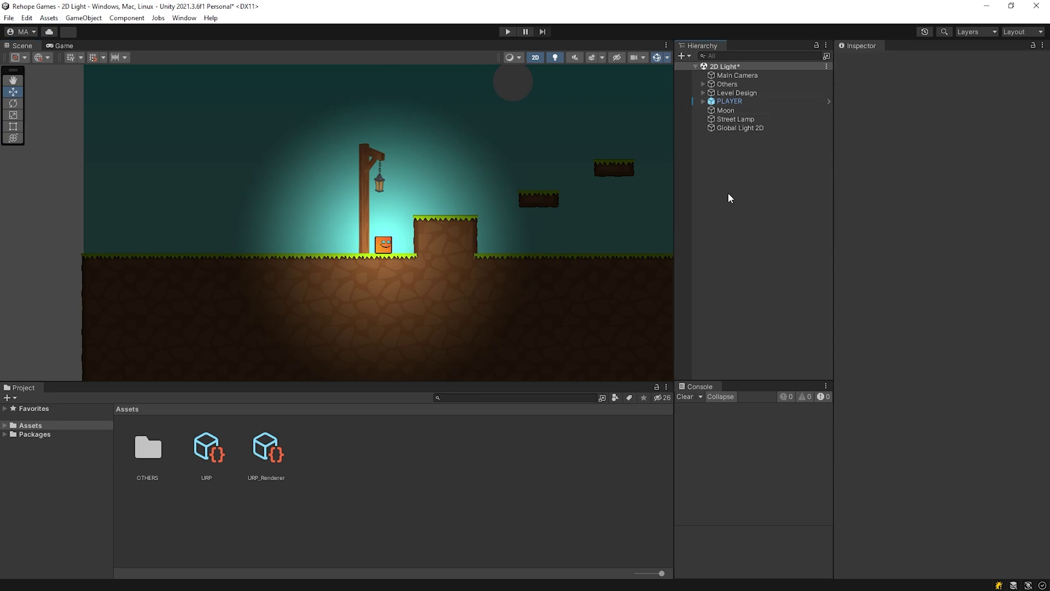
click(507, 32)
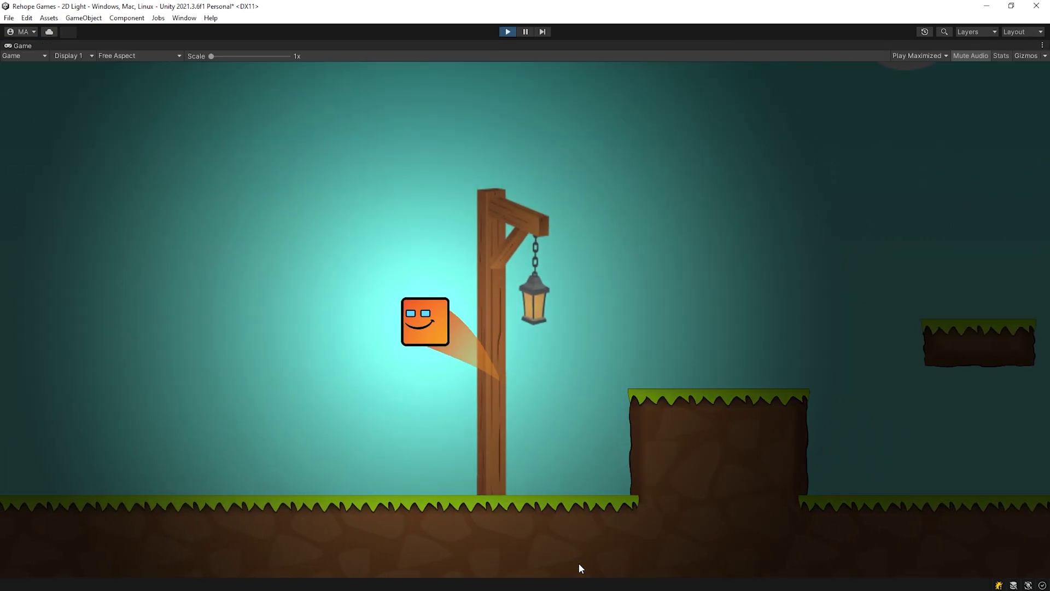